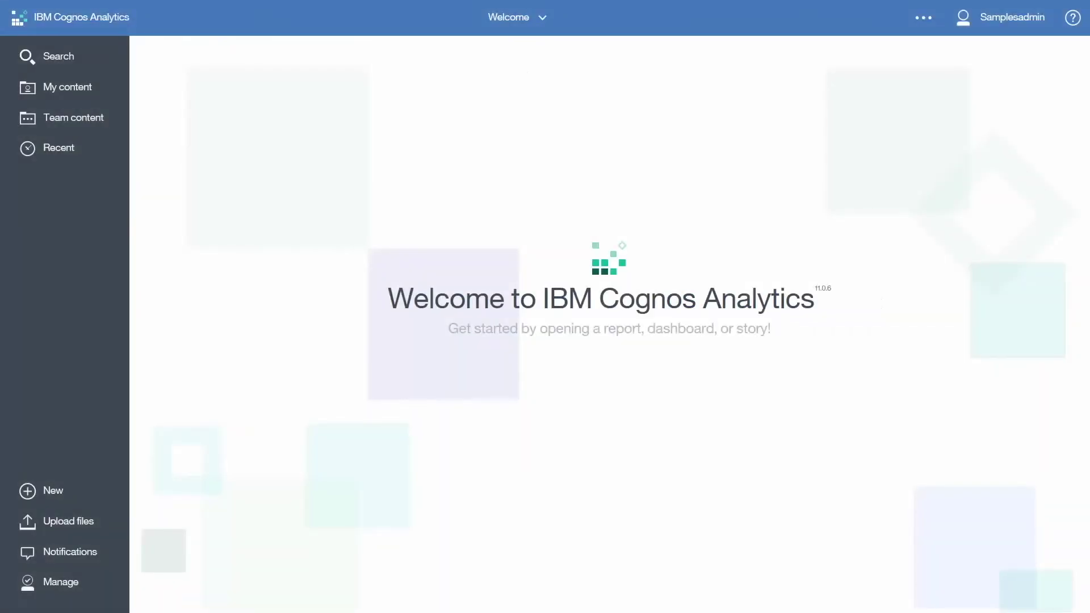
- Create a new report using the 1 column template and the Blue theme
{"action": "left_click", "coordinate": [70, 489]}
{"action": "left_click", "coordinate": [183, 454]}
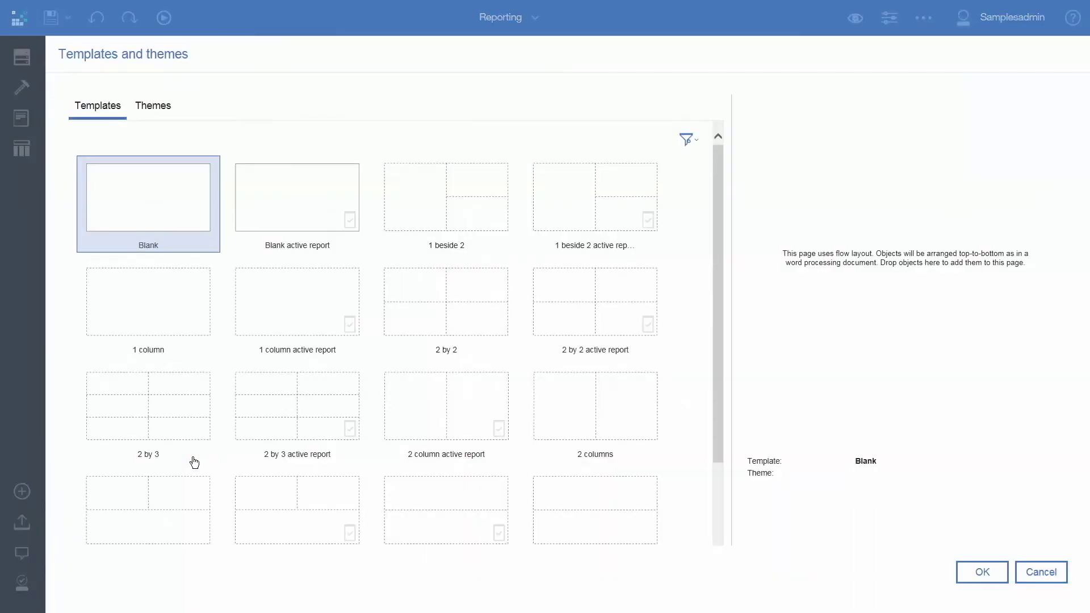
{"action": "left_click", "coordinate": [161, 321]}
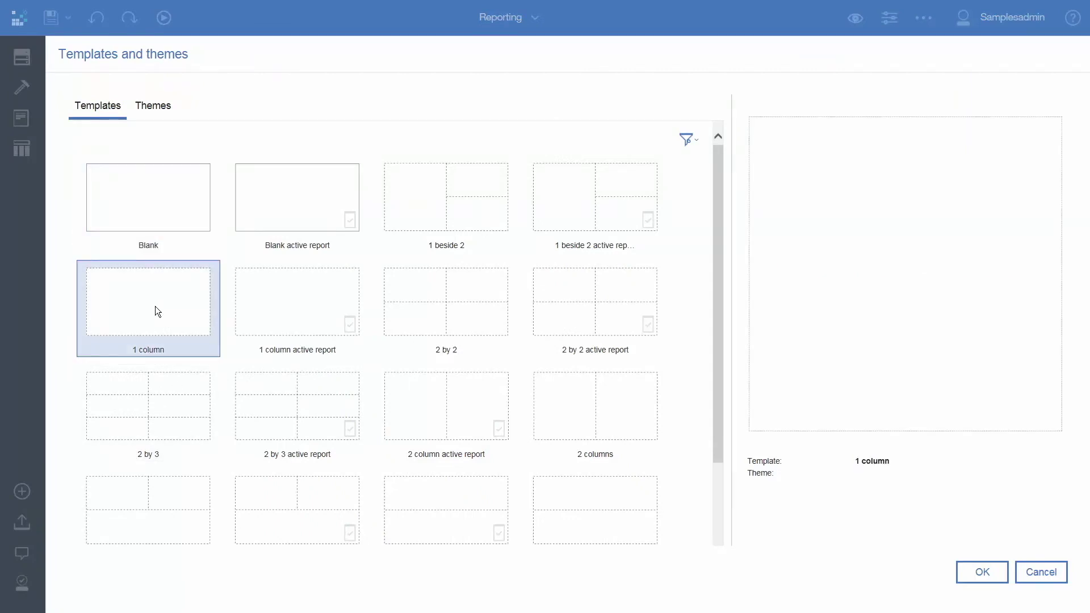
{"action": "left_click", "coordinate": [157, 106]}
{"action": "left_click", "coordinate": [141, 195]}
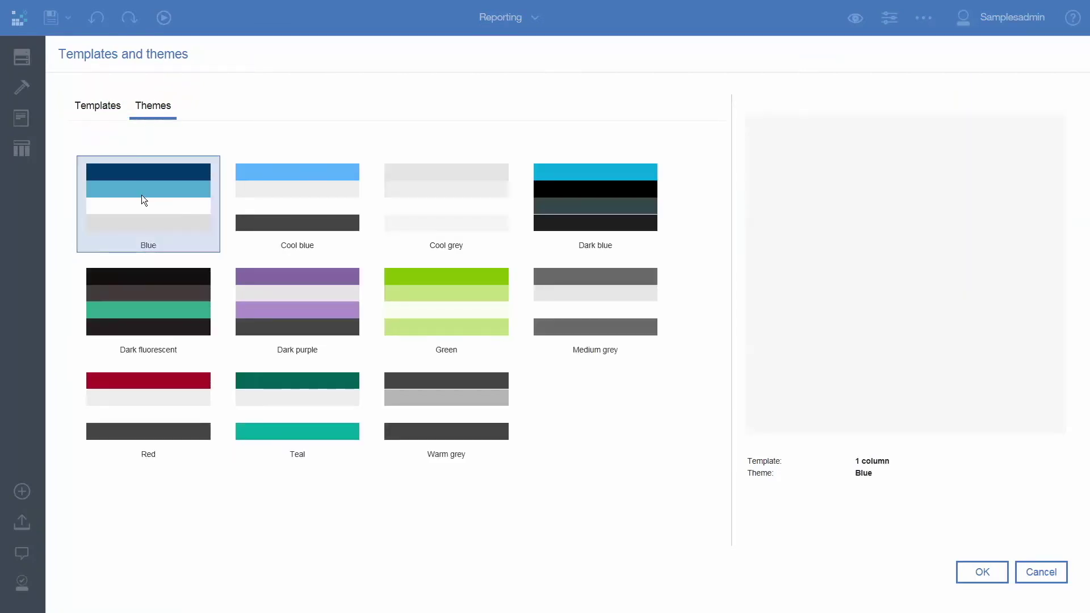
{"action": "left_click", "coordinate": [973, 565]}
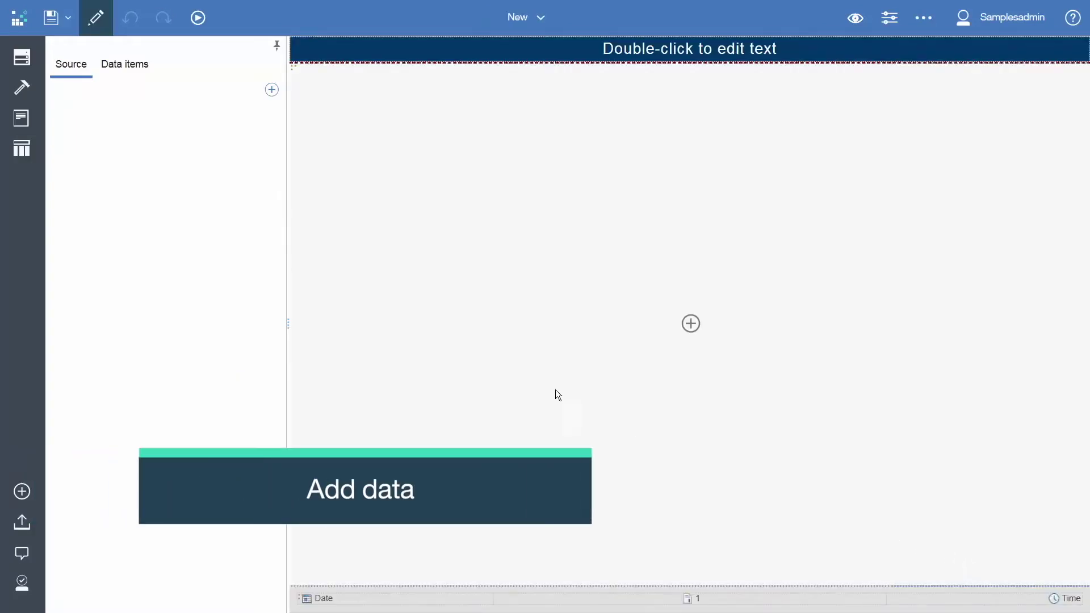
- Add the Sample data module from Team content > Samples > Data as the report's data source
{"action": "left_click", "coordinate": [271, 93]}
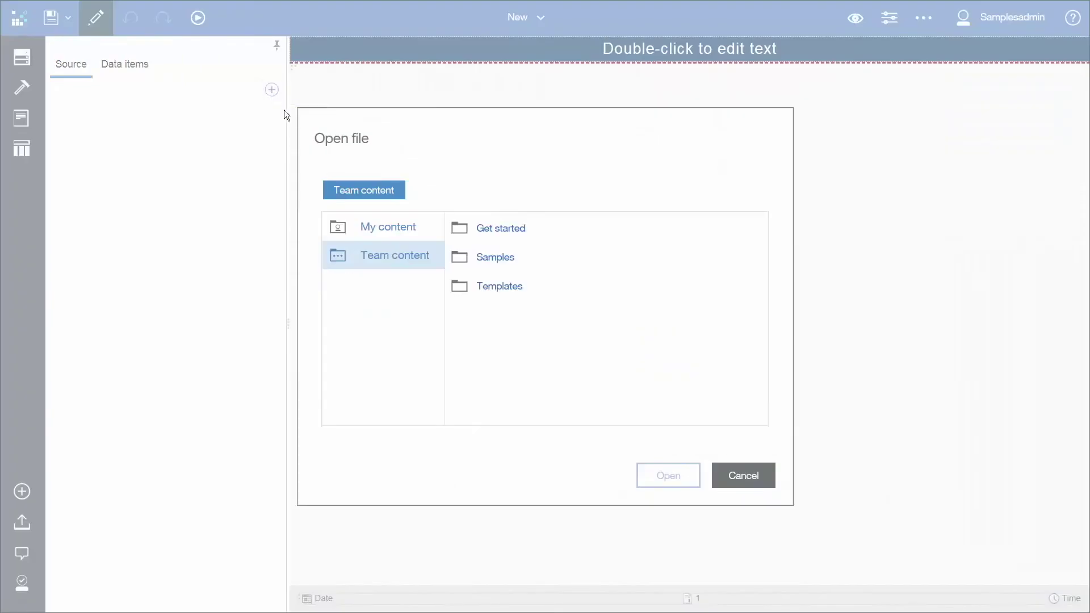
{"action": "left_click", "coordinate": [490, 258]}
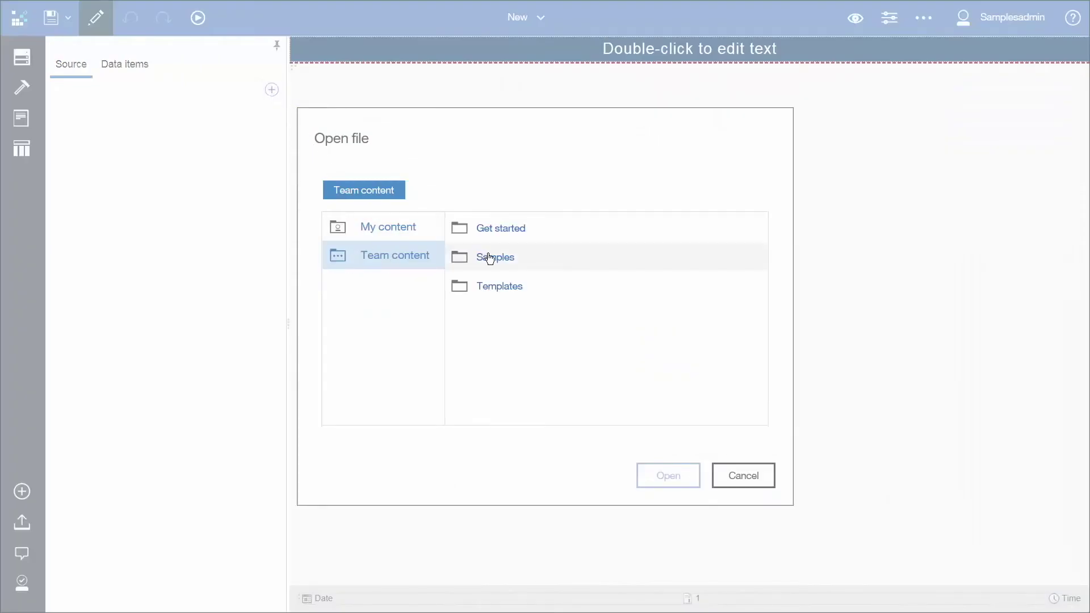
{"action": "left_click", "coordinate": [489, 259]}
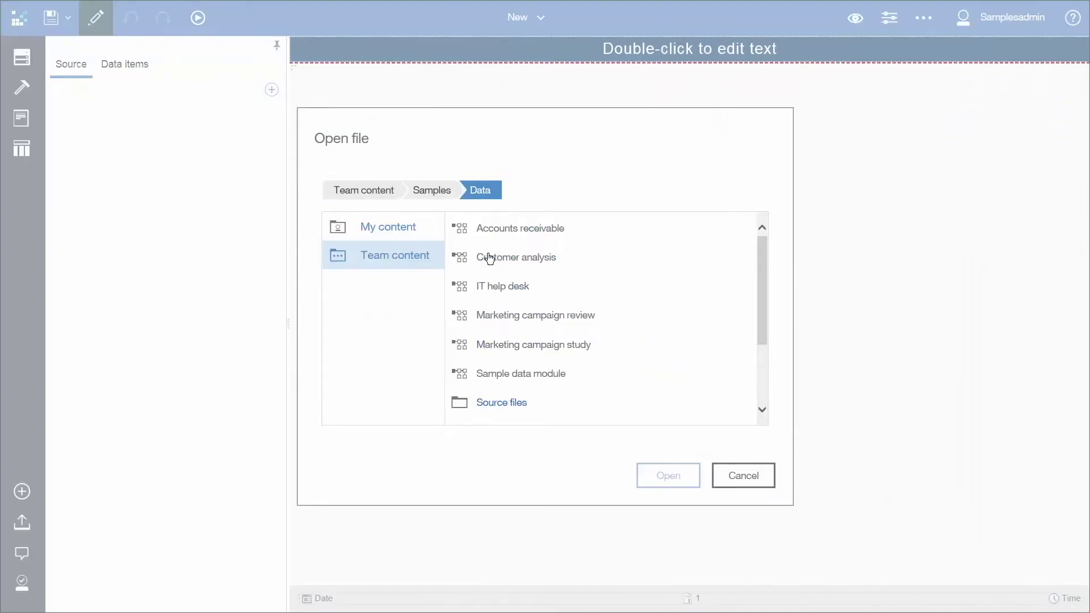
{"action": "left_click", "coordinate": [529, 379]}
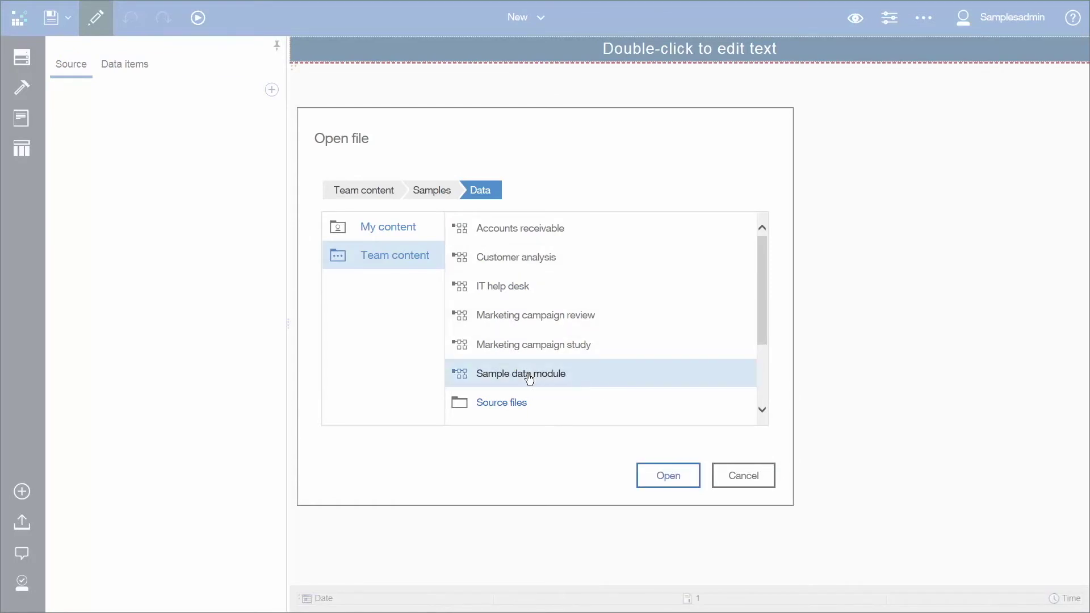
{"action": "left_click", "coordinate": [668, 475]}
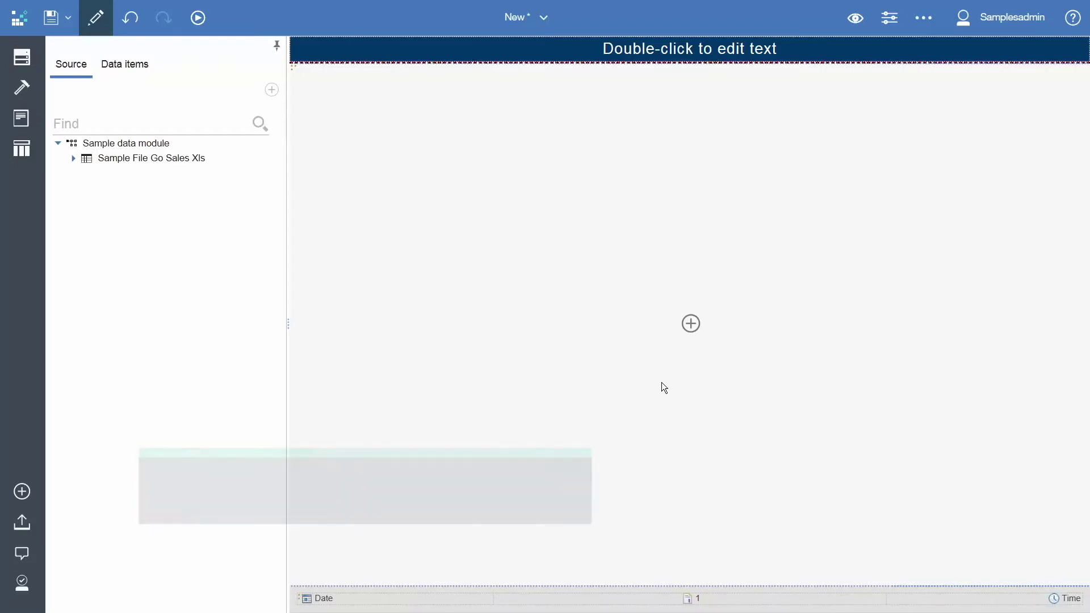
- Insert a list into the empty report page, keeping the default object name List1 and query name Query1
{"action": "left_click", "coordinate": [691, 324]}
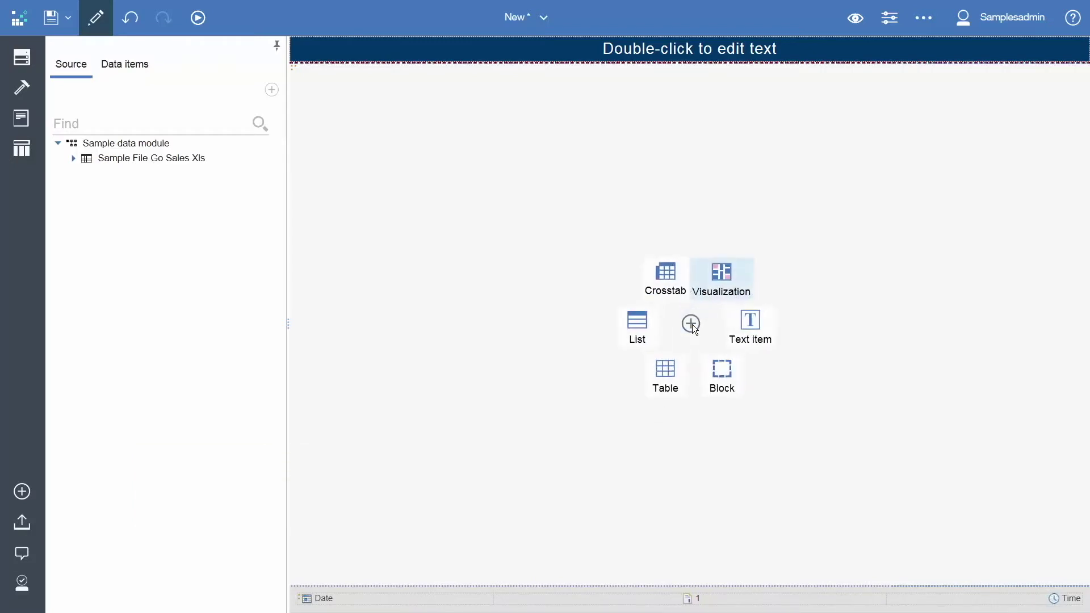
{"action": "left_click", "coordinate": [637, 325]}
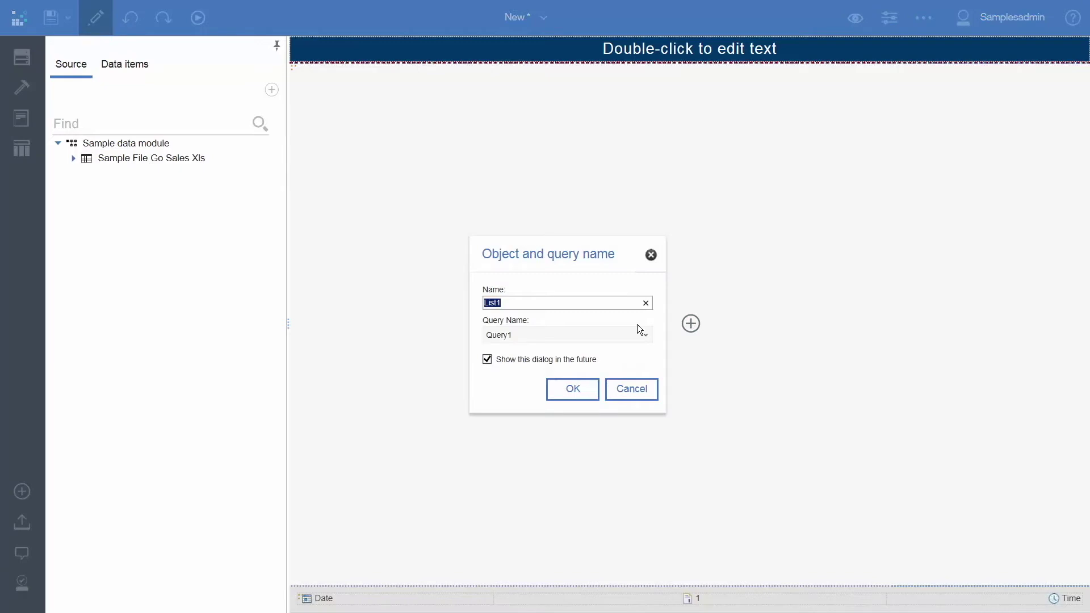
{"action": "left_click", "coordinate": [575, 389]}
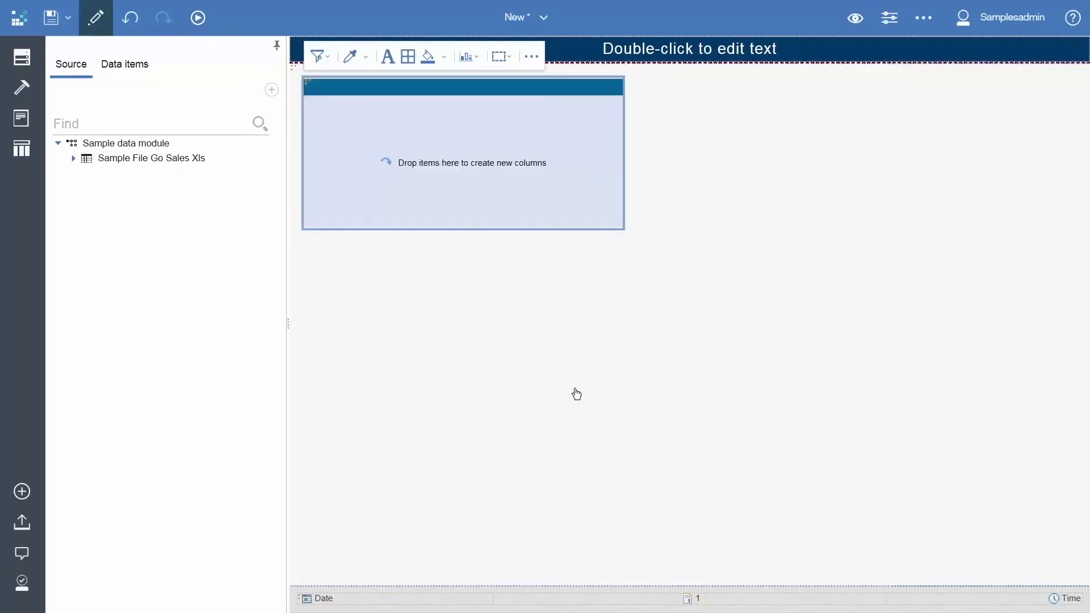
- Fill the list with Product line, Product type, Quantity, Revenue and Planned revenue columns from Sample File Go Sales Xls
{"action": "left_click", "coordinate": [73, 159]}
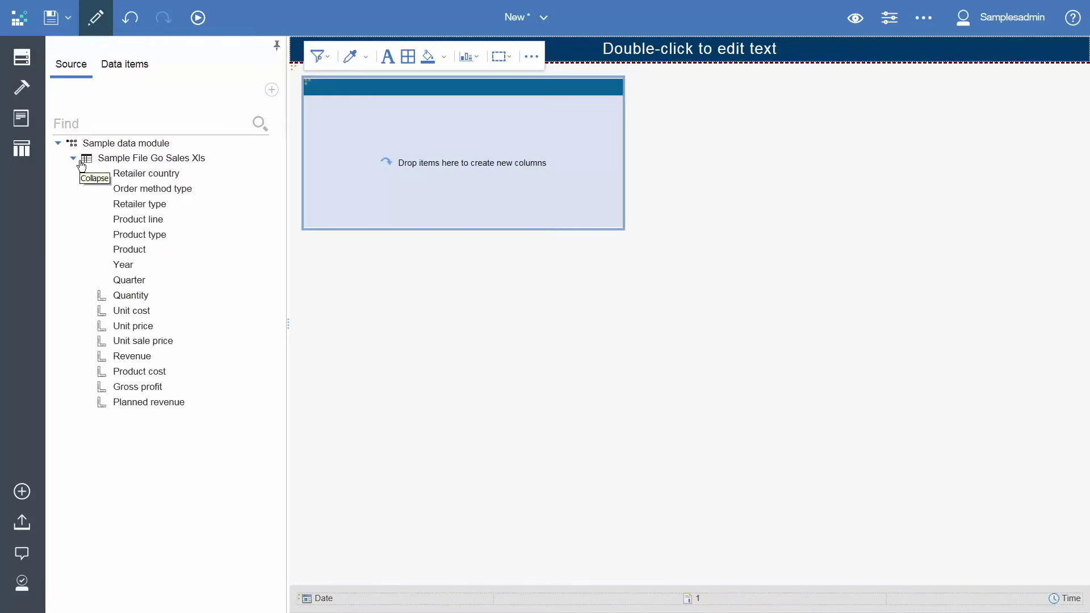
{"action": "double_click", "coordinate": [138, 219]}
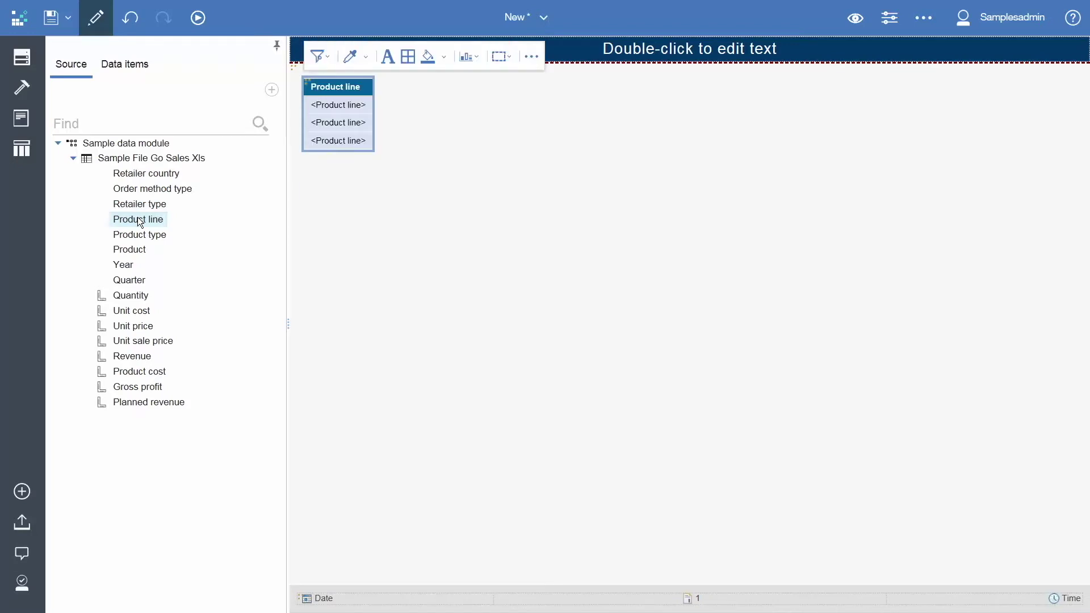
{"action": "double_click", "coordinate": [136, 234]}
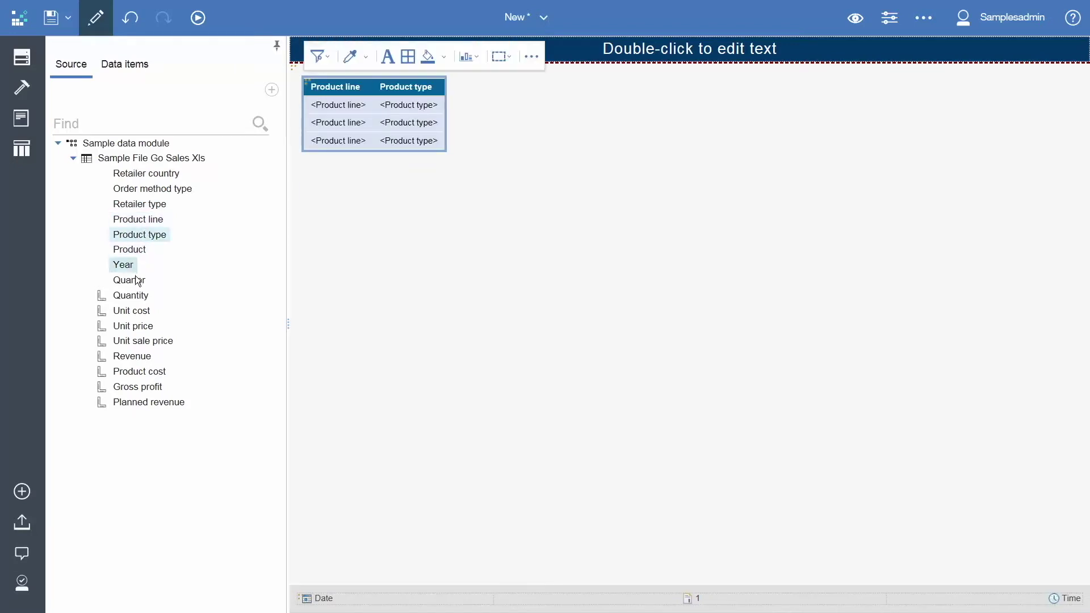
{"action": "double_click", "coordinate": [133, 296]}
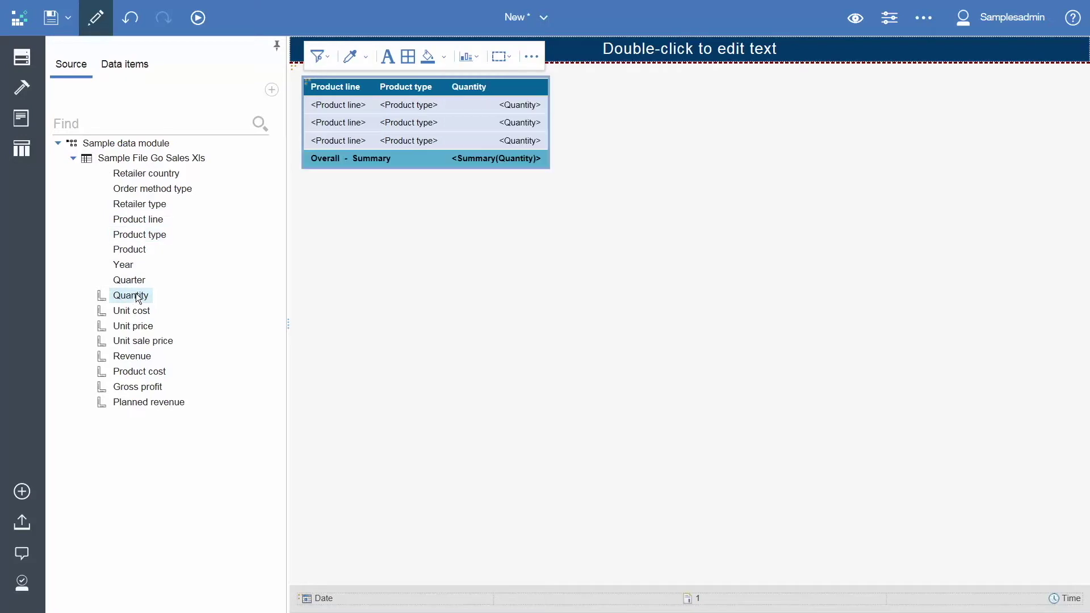
{"action": "double_click", "coordinate": [138, 358]}
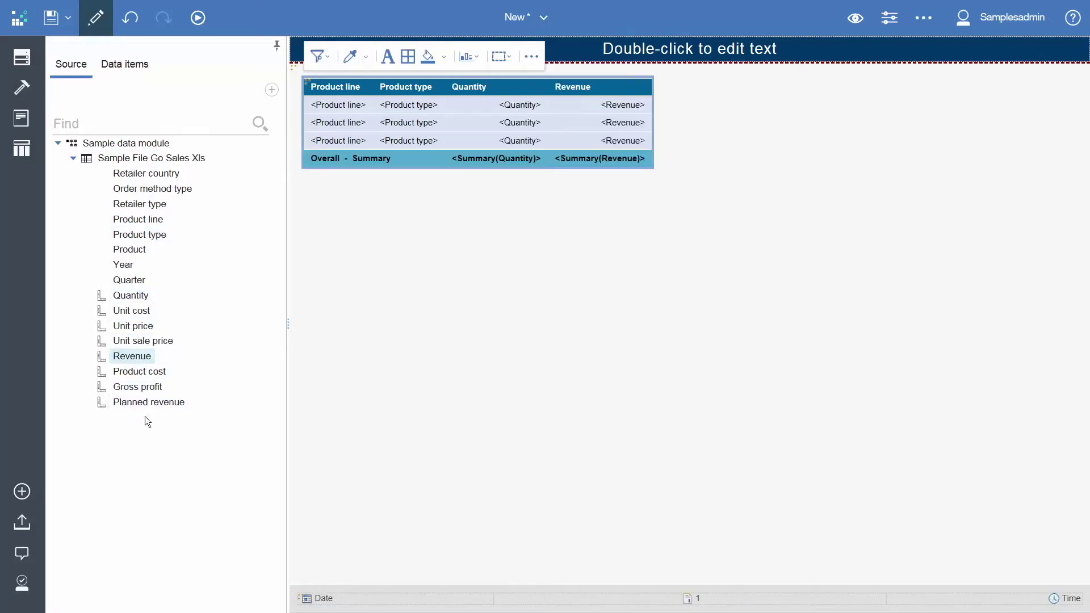
{"action": "double_click", "coordinate": [138, 402]}
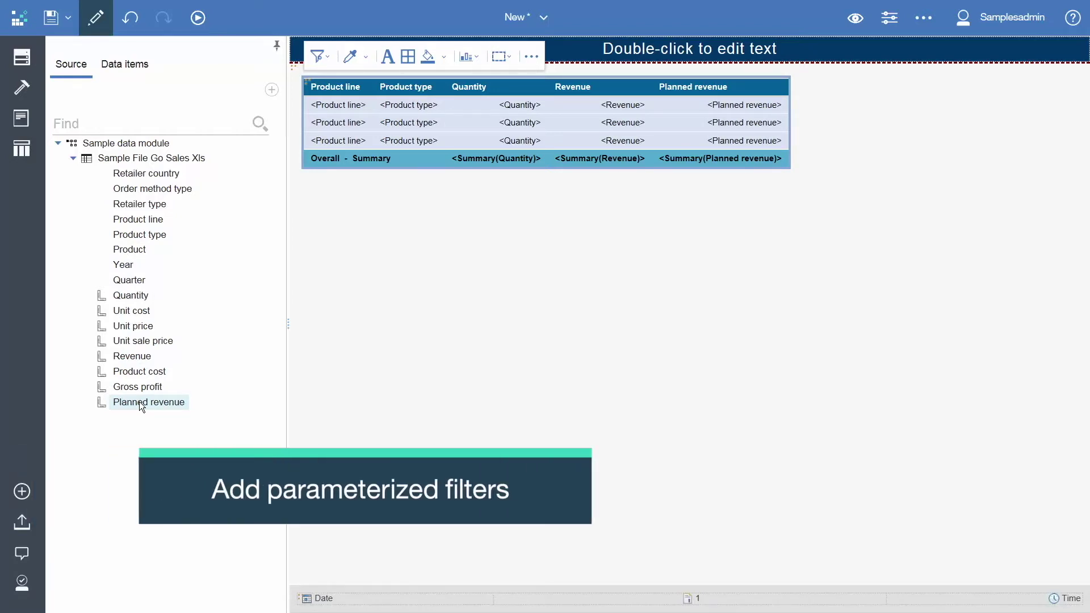
- Start a new advanced detail filter on the list's query from the Product line column
{"action": "left_click", "coordinate": [330, 110]}
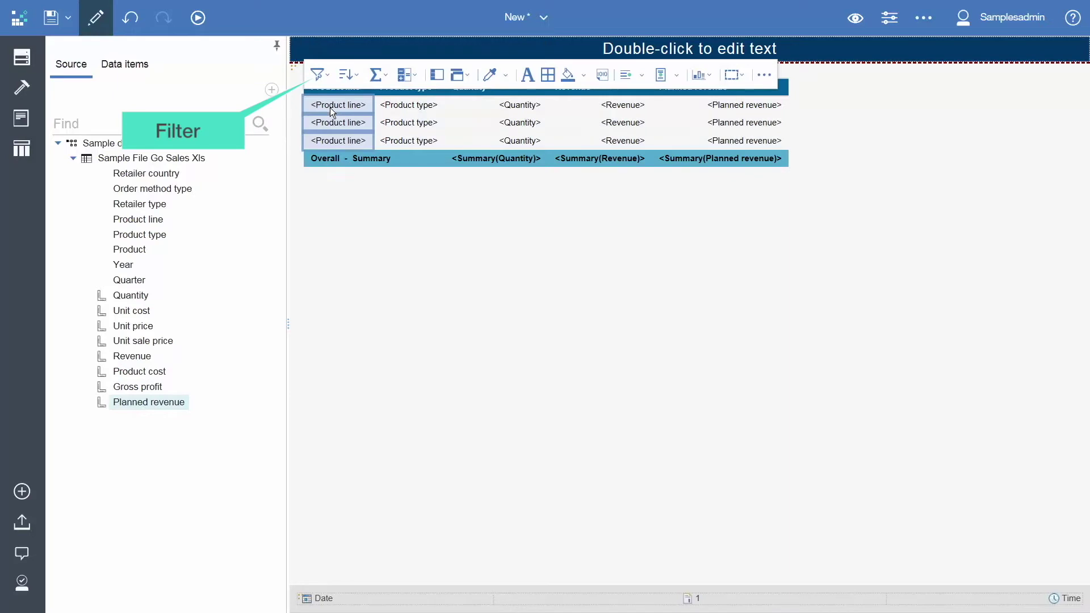
{"action": "left_click", "coordinate": [329, 76]}
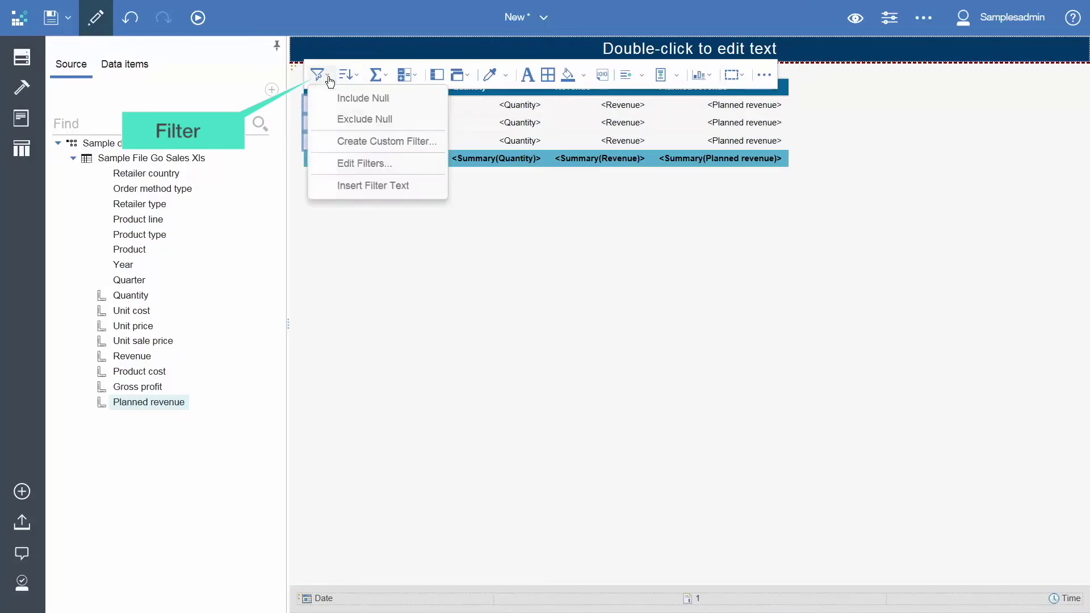
{"action": "left_click", "coordinate": [361, 165]}
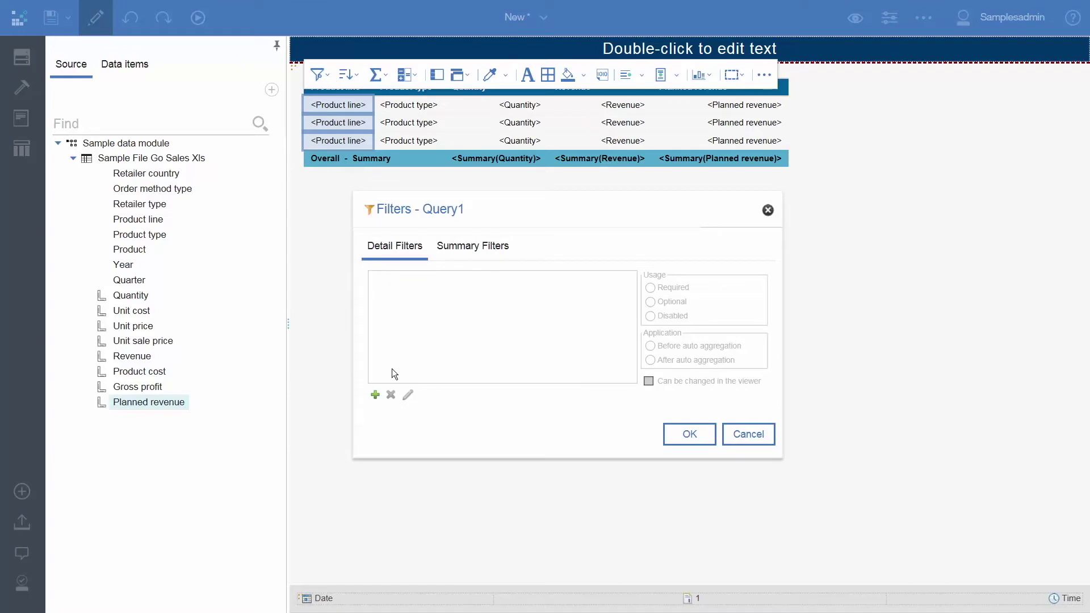
{"action": "left_click", "coordinate": [375, 394]}
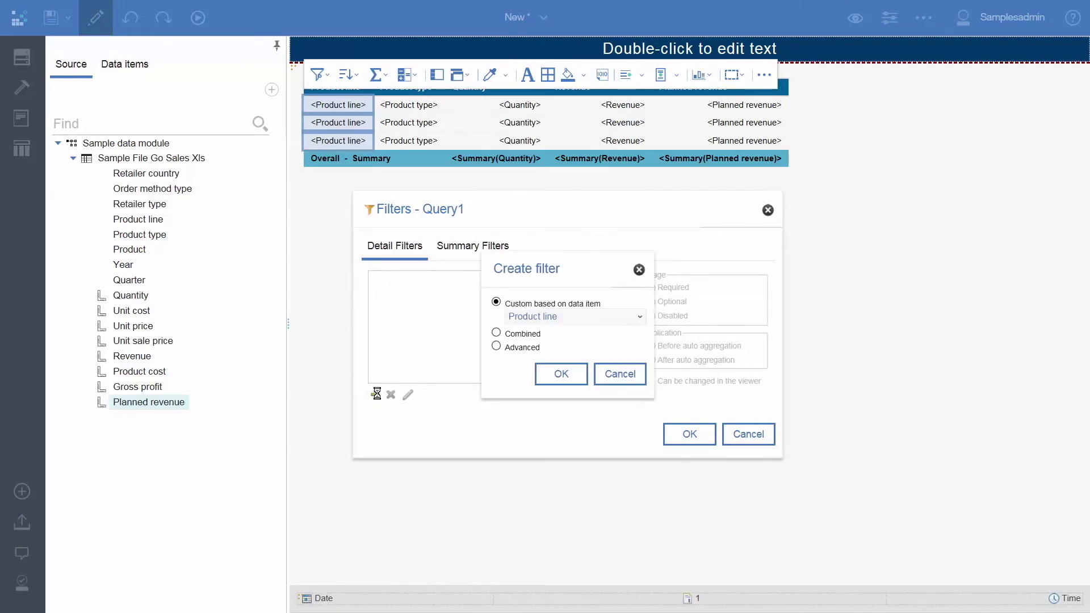
{"action": "left_click", "coordinate": [496, 347]}
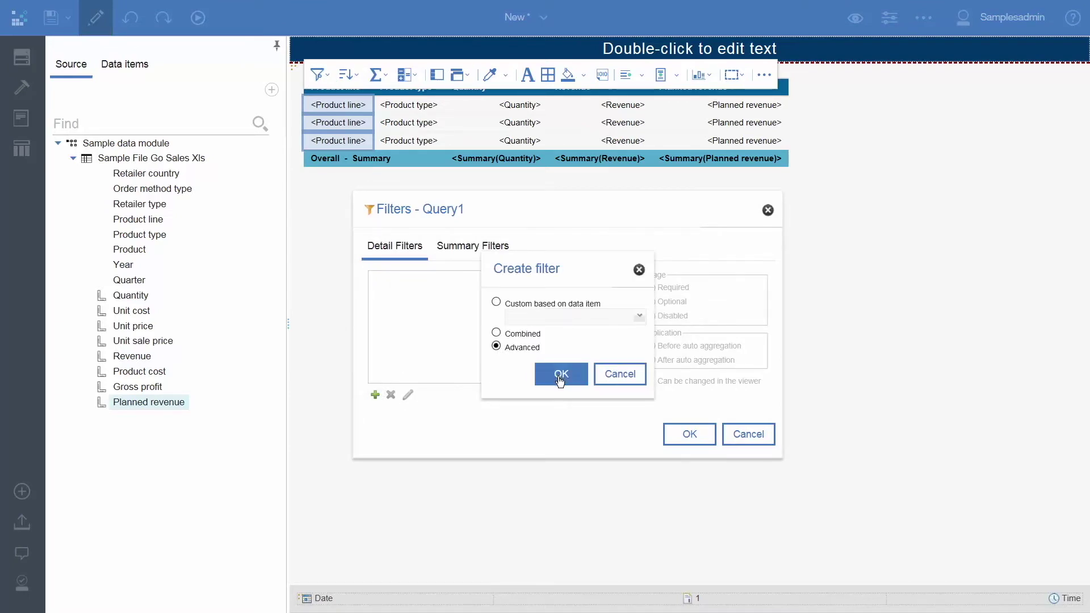
{"action": "left_click", "coordinate": [560, 375]}
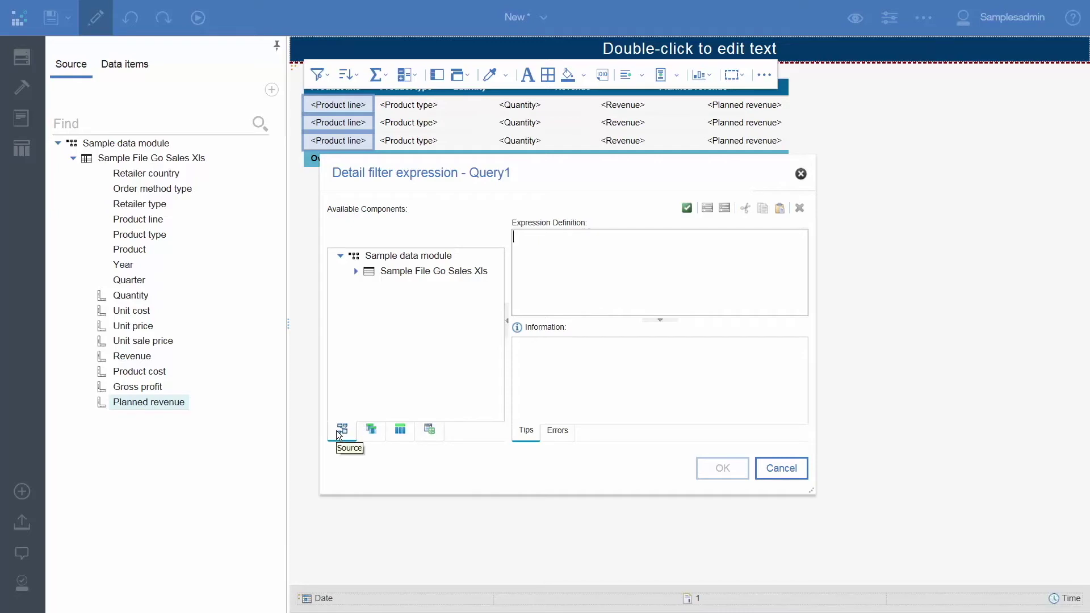
- Define the detail filter expression as the source's Product line item followed by "in ?pProductLines?"
{"action": "left_click", "coordinate": [355, 271]}
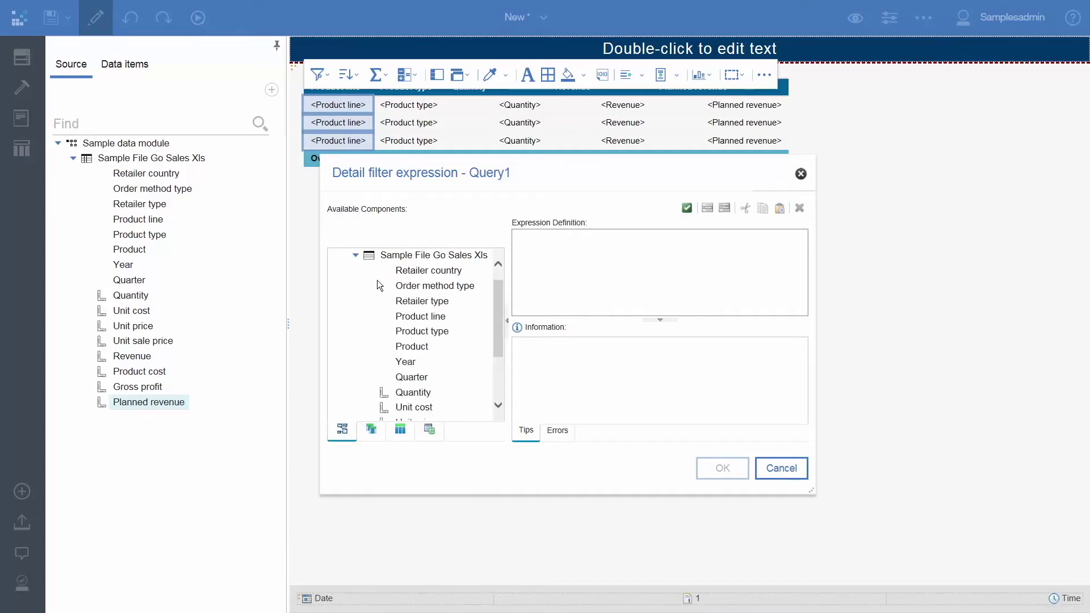
{"action": "double_click", "coordinate": [425, 317]}
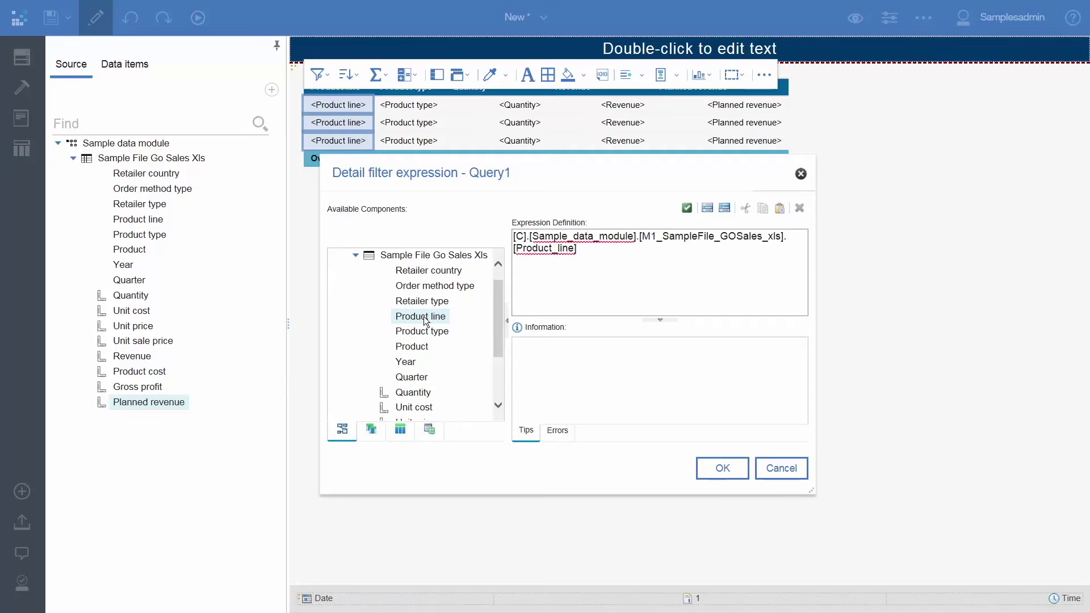
{"action": "type", "text": "in ?pProductLines?"}
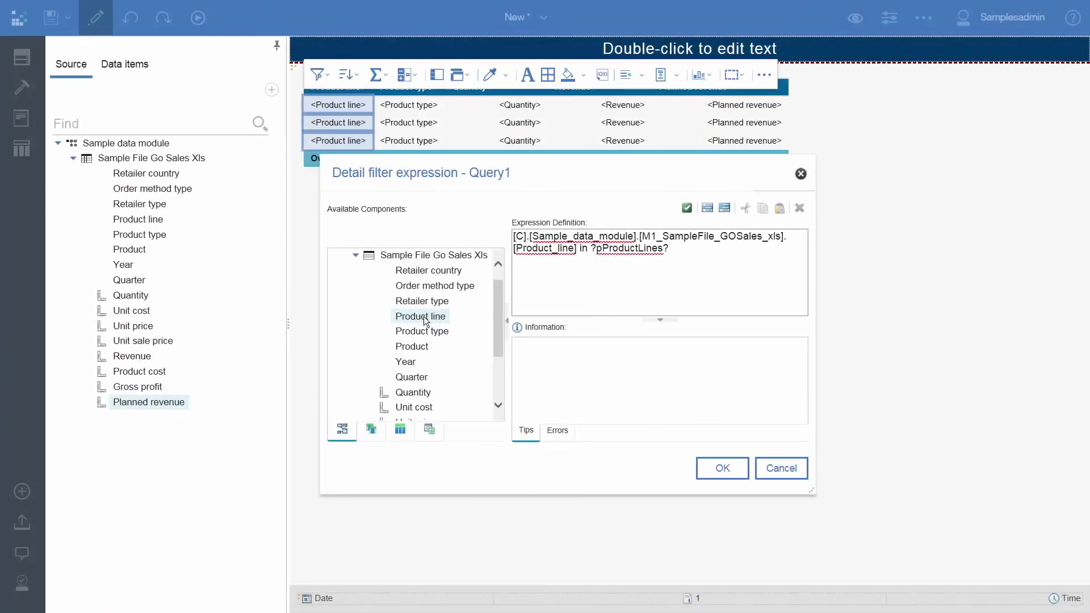
{"action": "left_click", "coordinate": [722, 468]}
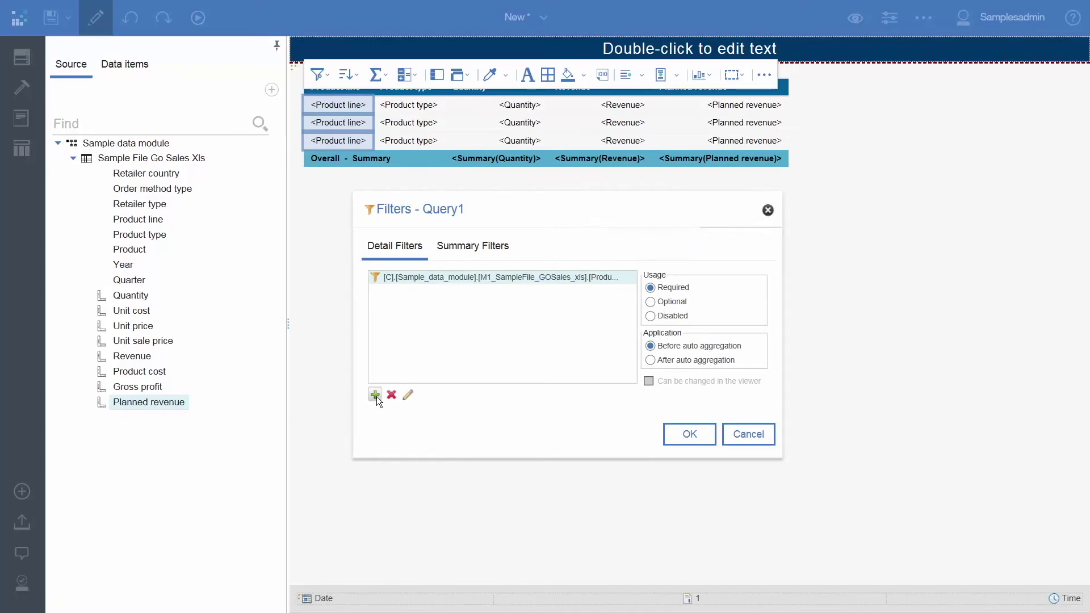
- Add a second advanced detail filter with the source's Product type item followed by "in ?pProductTypes?"
{"action": "left_click", "coordinate": [375, 395]}
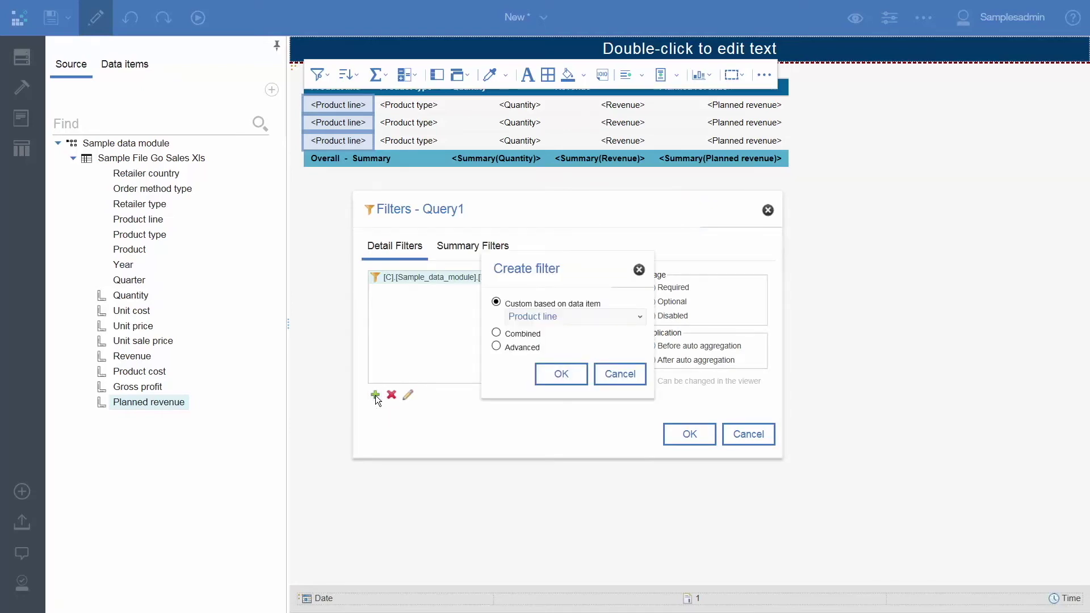
{"action": "left_click", "coordinate": [496, 347]}
{"action": "left_click", "coordinate": [561, 374]}
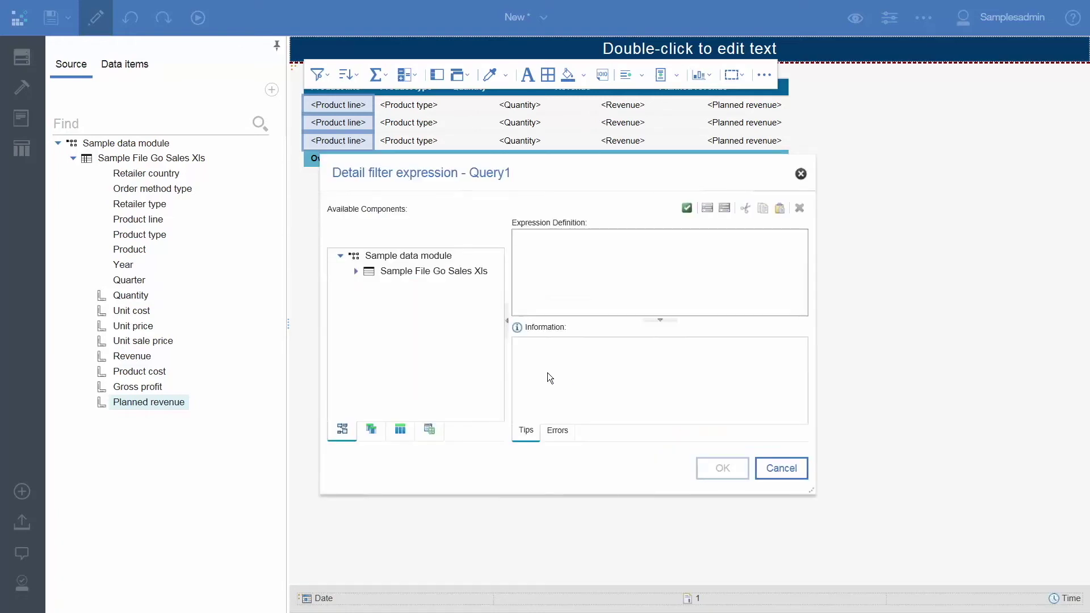
{"action": "left_click", "coordinate": [356, 271]}
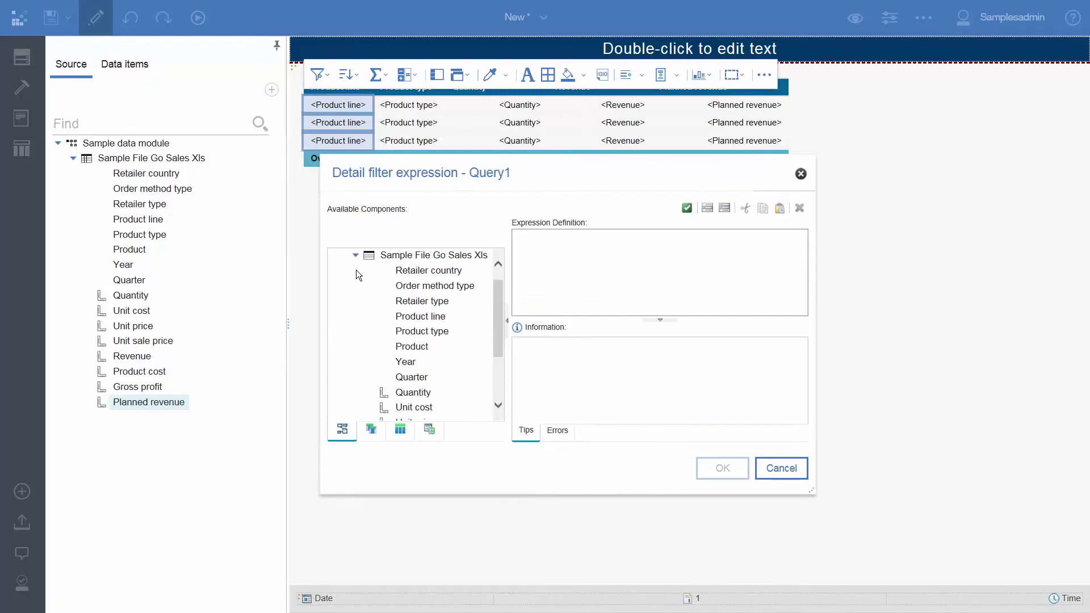
{"action": "left_click", "coordinate": [398, 285]}
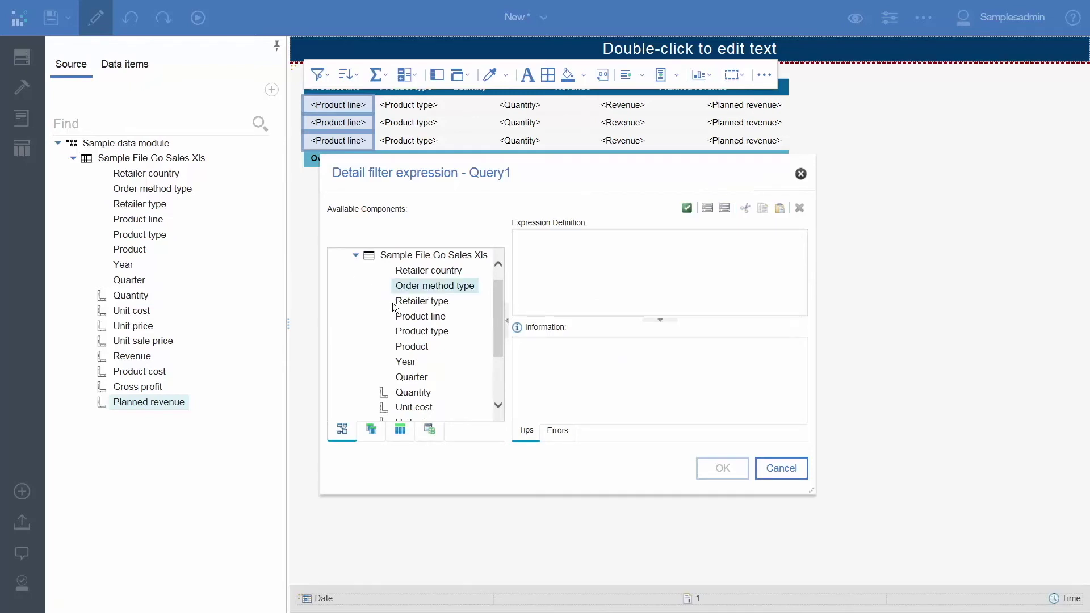
{"action": "double_click", "coordinate": [422, 333]}
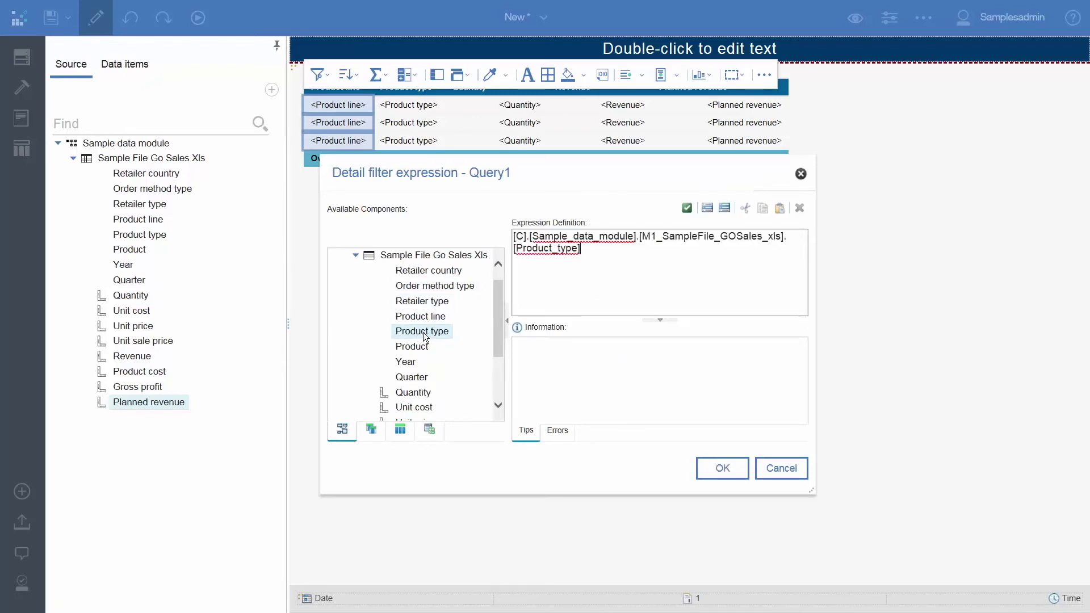
{"action": "type", "text": "in ?pProductTypes?"}
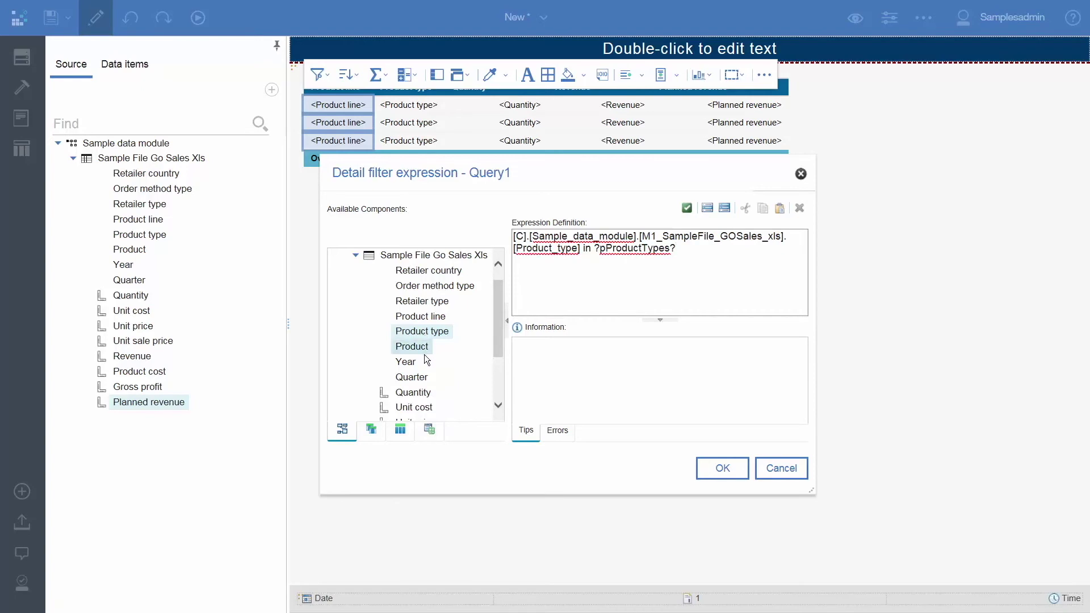
{"action": "left_click", "coordinate": [718, 469]}
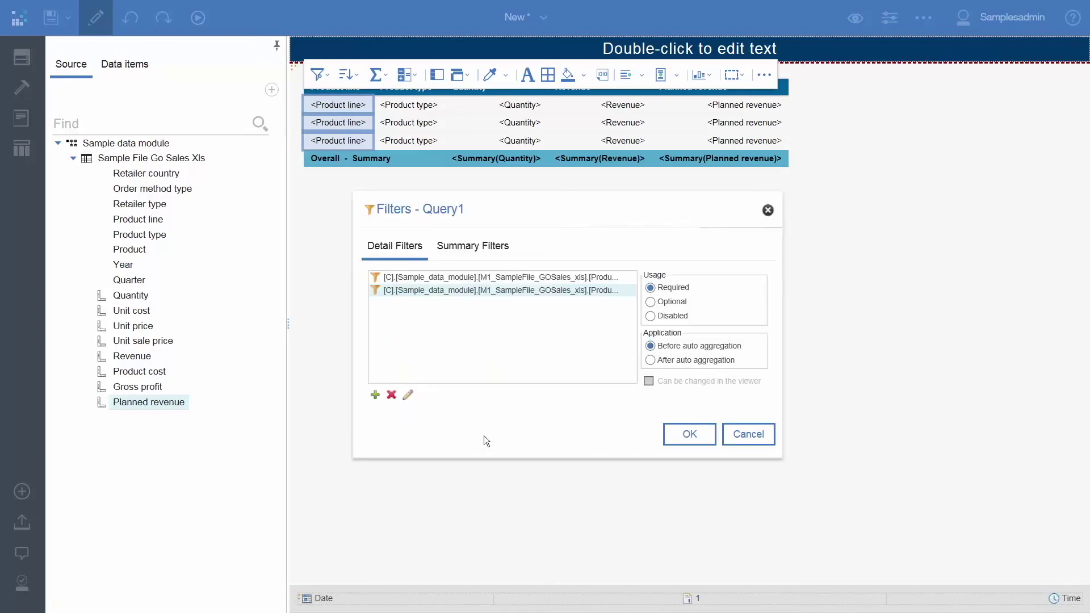
- Add a third advanced detail filter with the source's Year item followed by "= ?pYear?" and apply the query's filters
{"action": "left_click", "coordinate": [375, 395]}
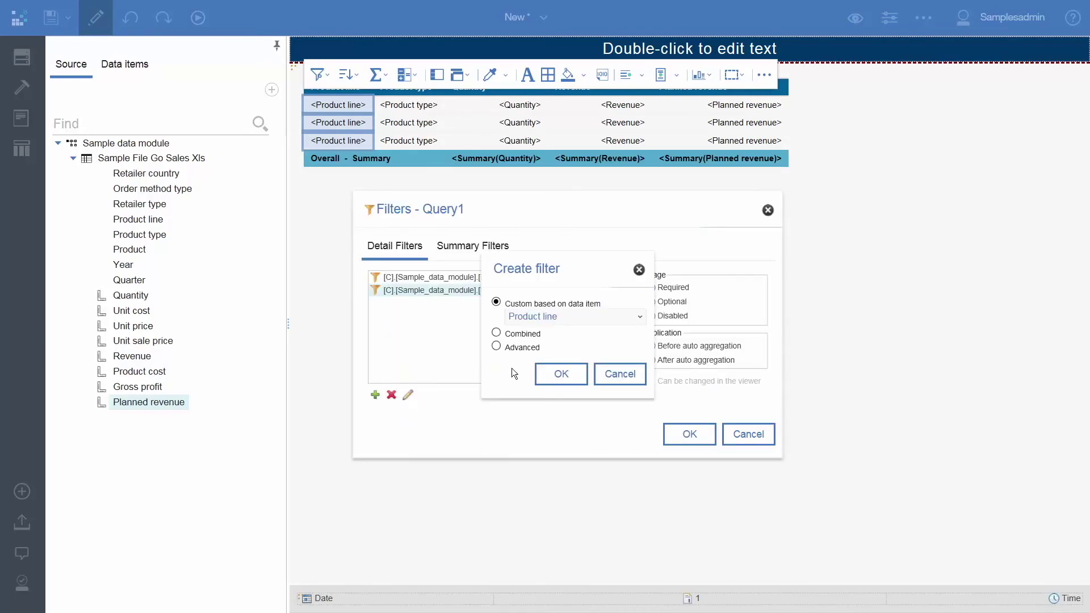
{"action": "left_click", "coordinate": [518, 348]}
{"action": "left_click", "coordinate": [556, 374]}
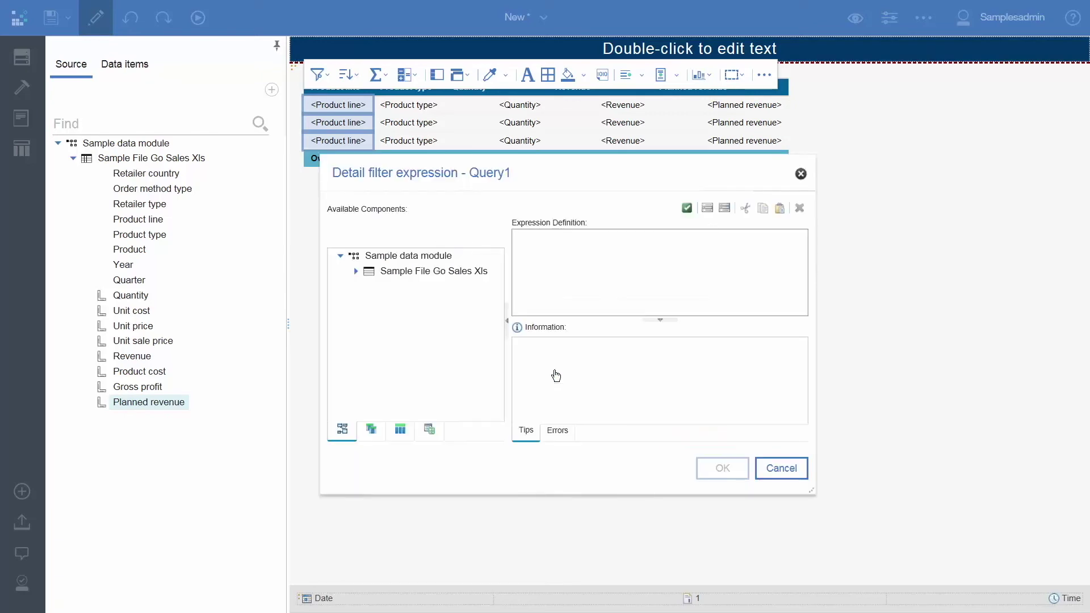
{"action": "left_click", "coordinate": [356, 271]}
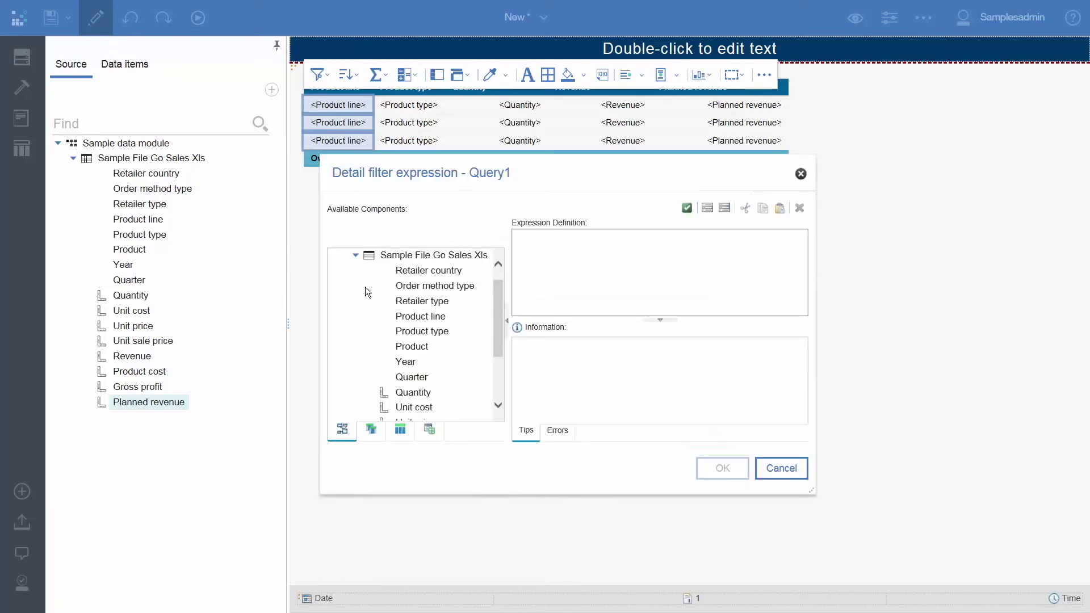
{"action": "left_click", "coordinate": [406, 362]}
{"action": "double_click", "coordinate": [406, 362]}
{"action": "type", "text": "= ?pYear?"}
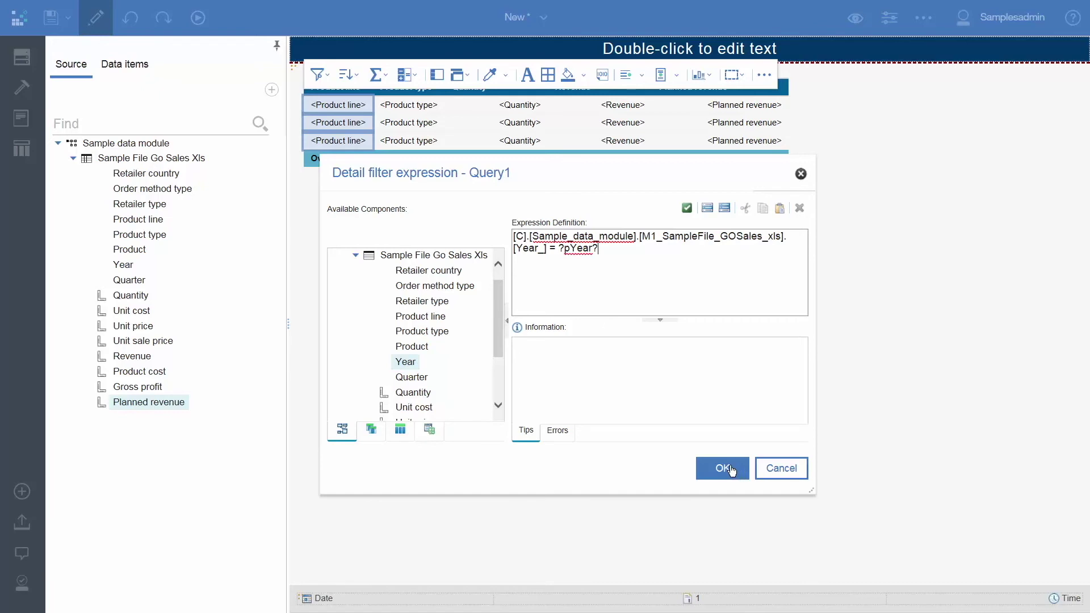
{"action": "left_click", "coordinate": [729, 468]}
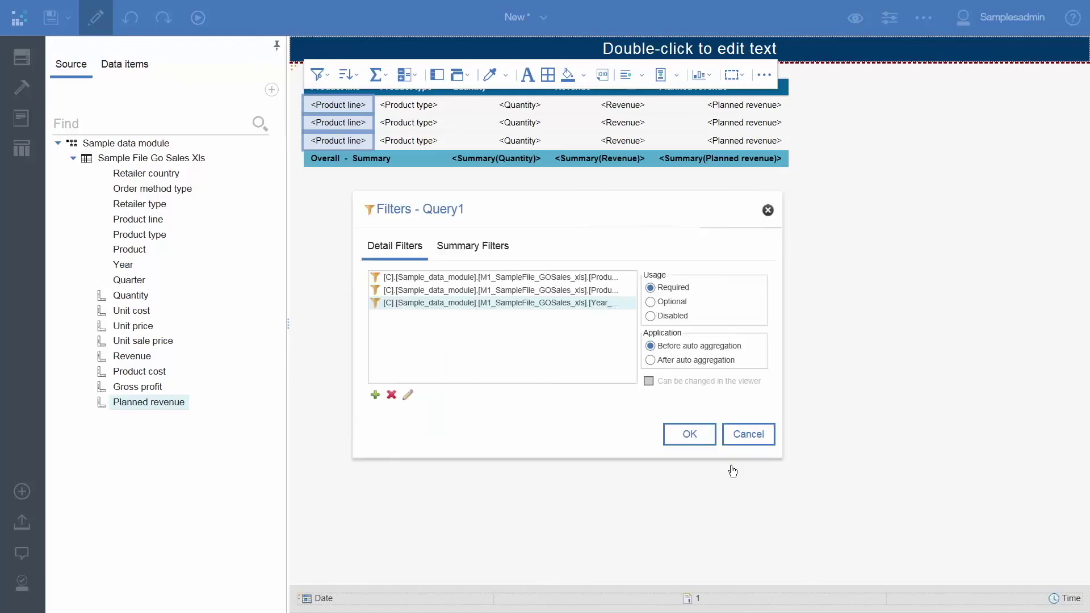
{"action": "left_click", "coordinate": [691, 435]}
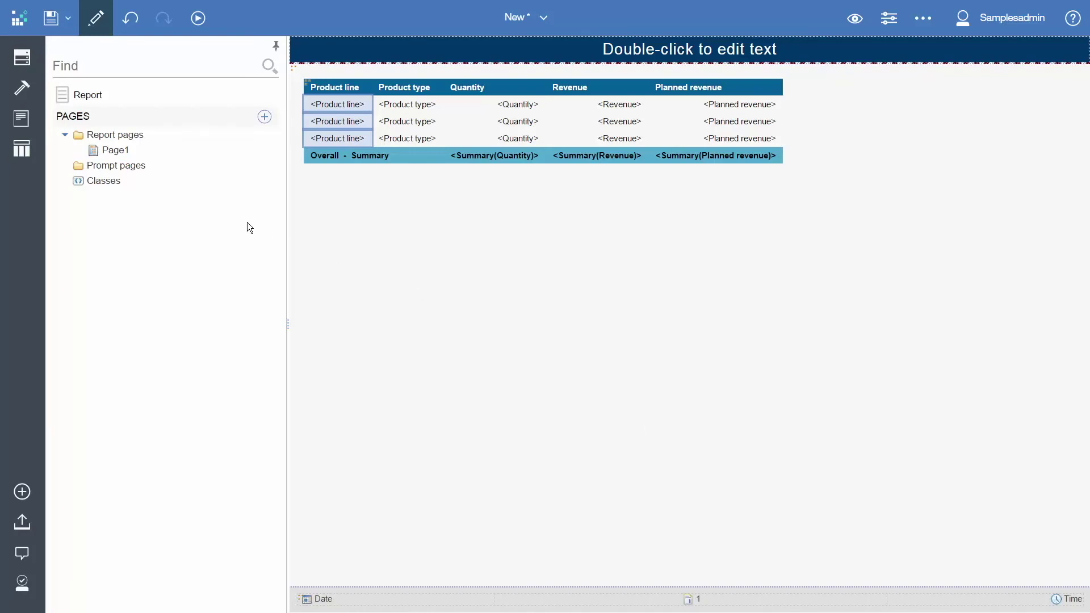
- In Query1, add a detail filter with the source's Retailer country item followed by "in ?pCountries?"
{"action": "left_click", "coordinate": [22, 151]}
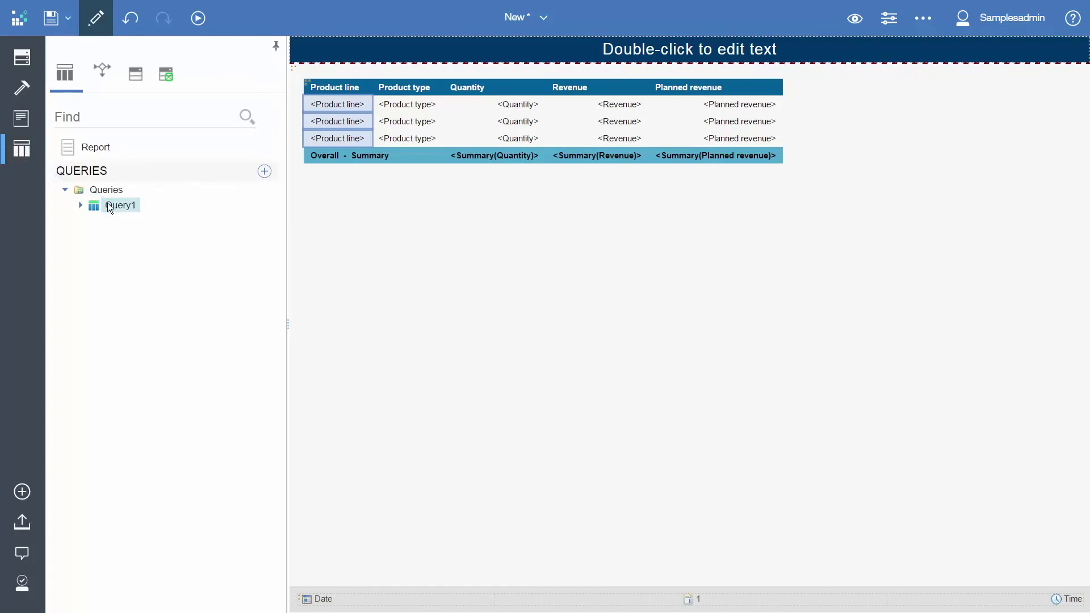
{"action": "left_click", "coordinate": [109, 205]}
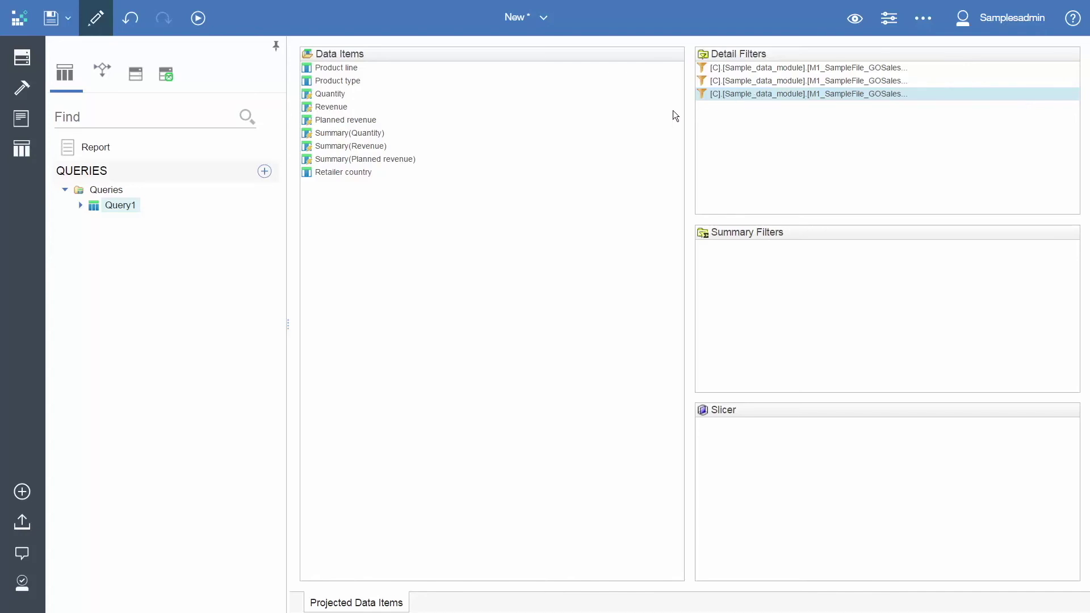
{"action": "left_click", "coordinate": [23, 62]}
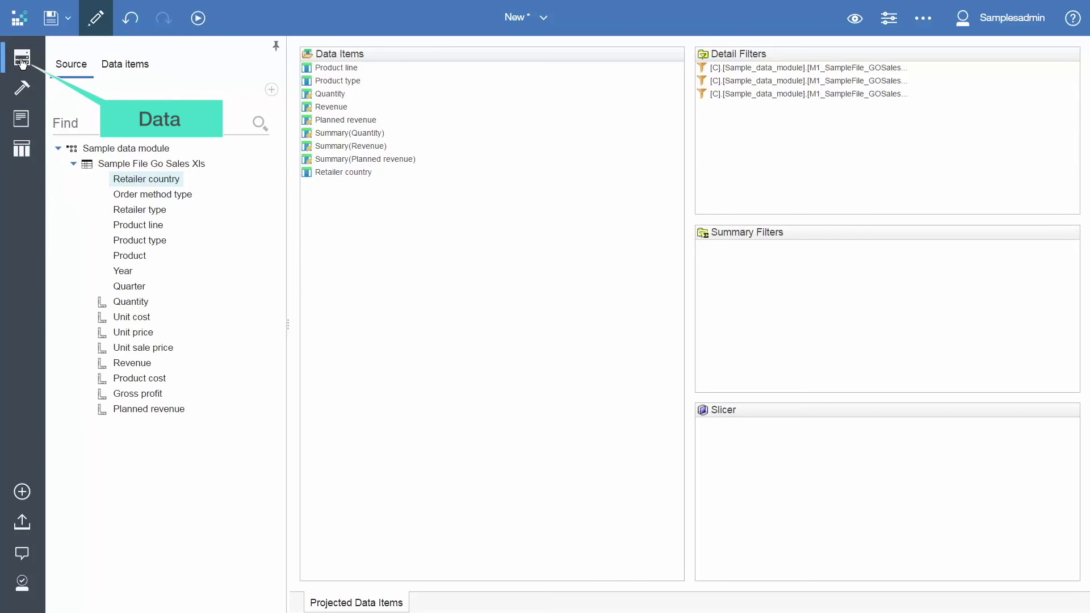
{"action": "left_click_drag", "start_coordinate": [143, 183], "coordinate": [801, 175]}
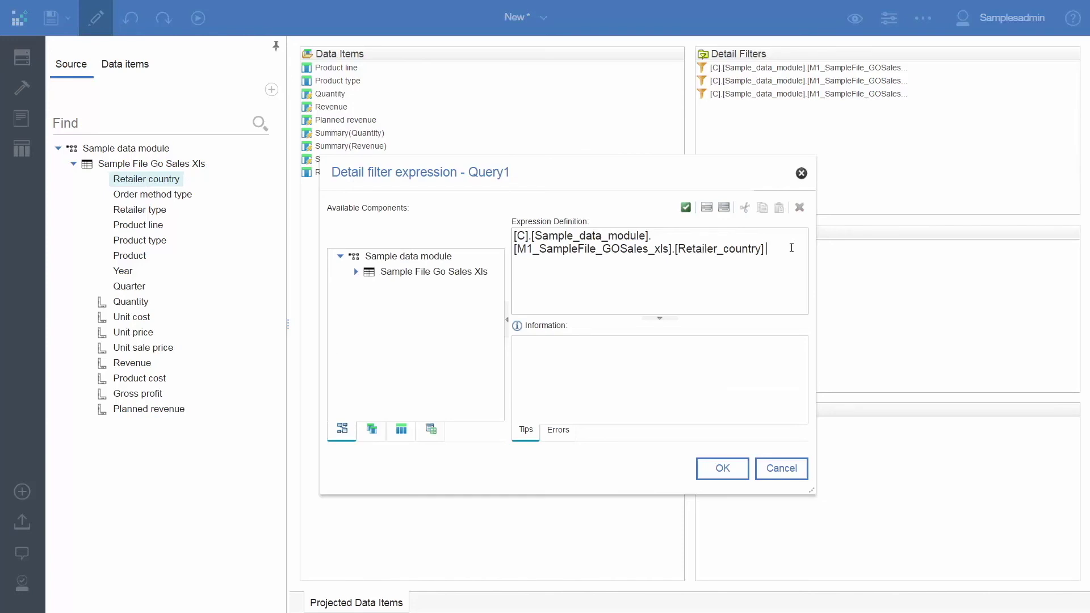
{"action": "type", "text": "in ?pCountries?"}
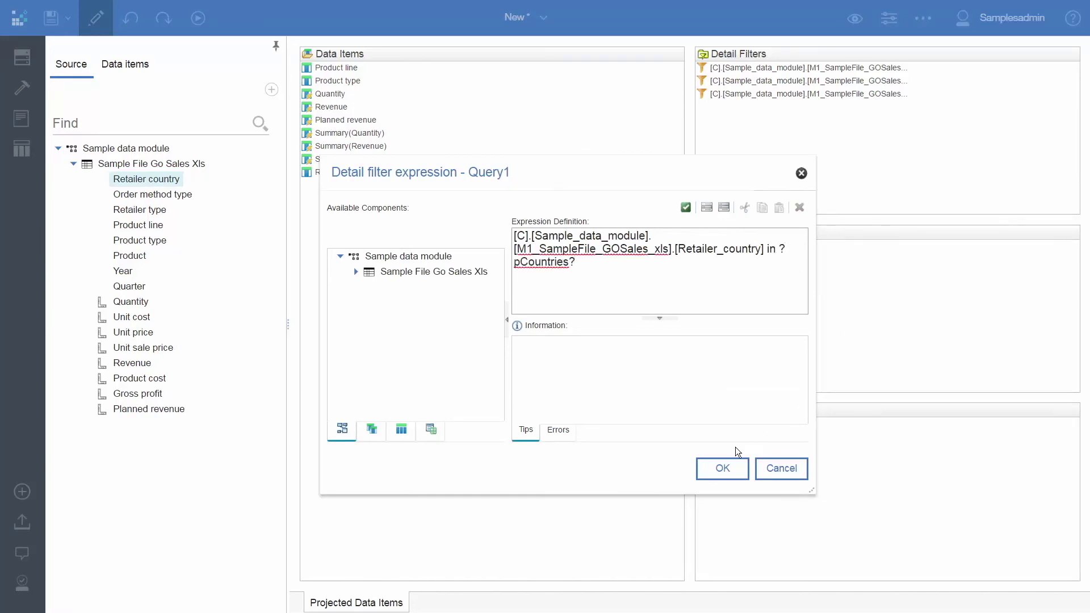
{"action": "left_click", "coordinate": [720, 467]}
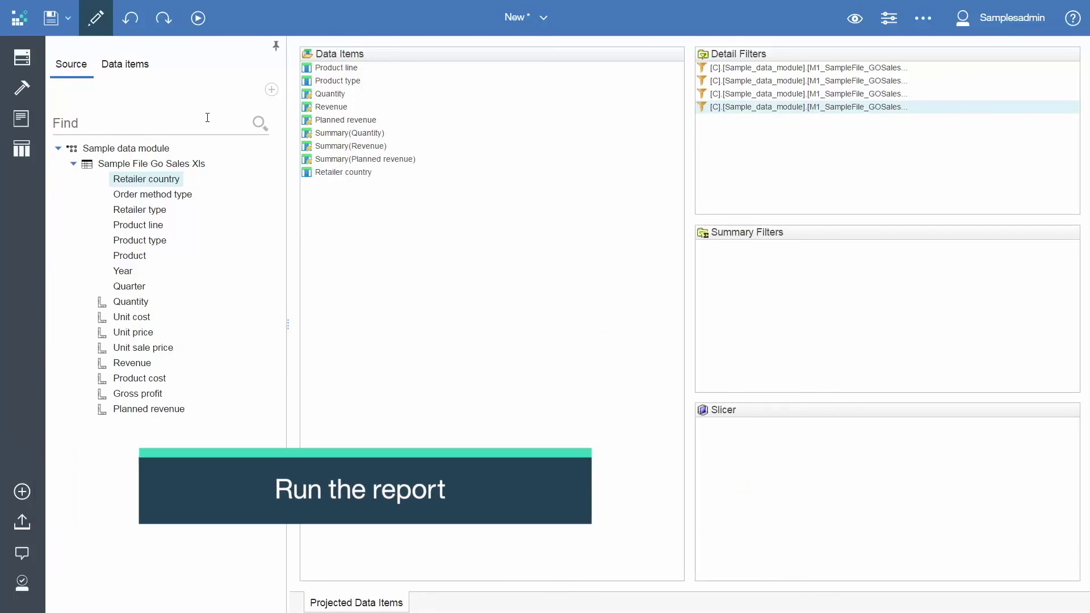
- Run the report as HTML for Camping Equipment, all product types, year 2015, and the countries Austria, Brazil, Canada and China
{"action": "left_click", "coordinate": [198, 24]}
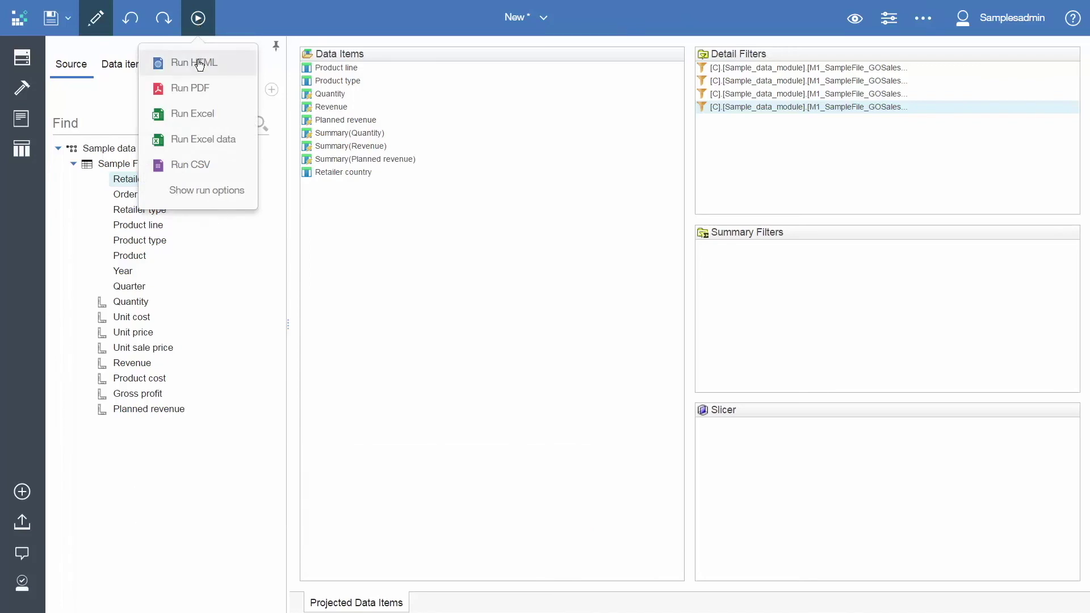
{"action": "left_click", "coordinate": [199, 62]}
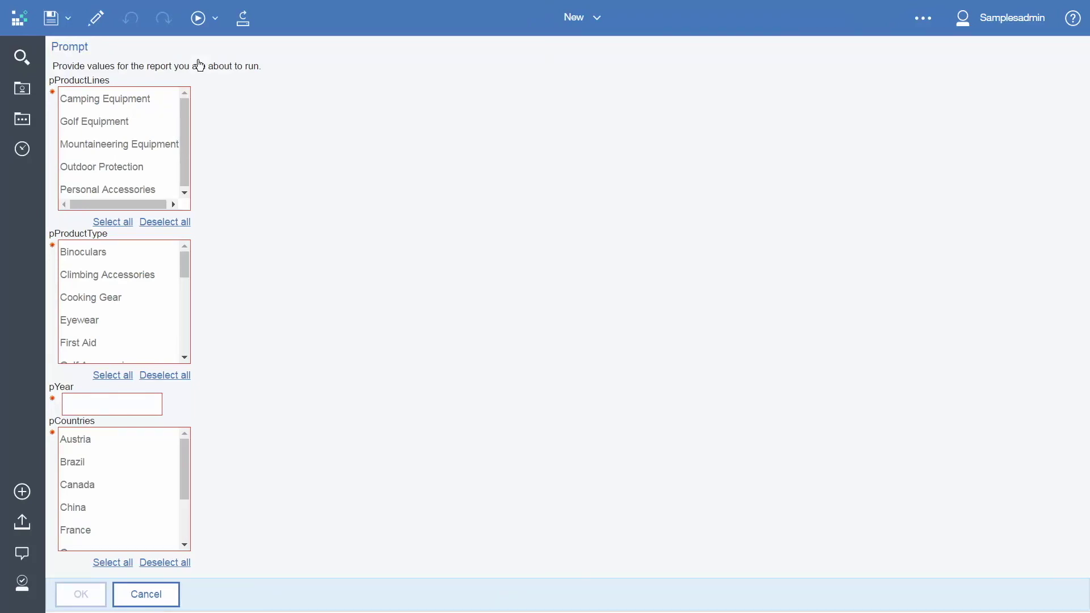
{"action": "left_click", "coordinate": [140, 100]}
{"action": "left_click", "coordinate": [113, 375]}
{"action": "left_click", "coordinate": [96, 404]}
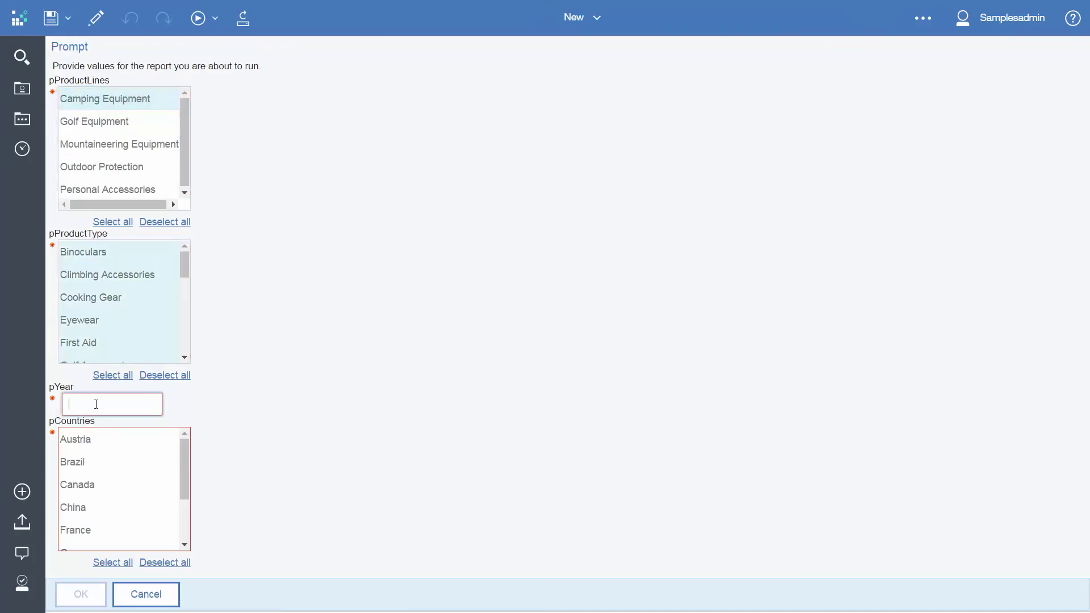
{"action": "type", "text": "2015"}
{"action": "left_click_drag", "start_coordinate": [98, 438], "coordinate": [82, 480]}
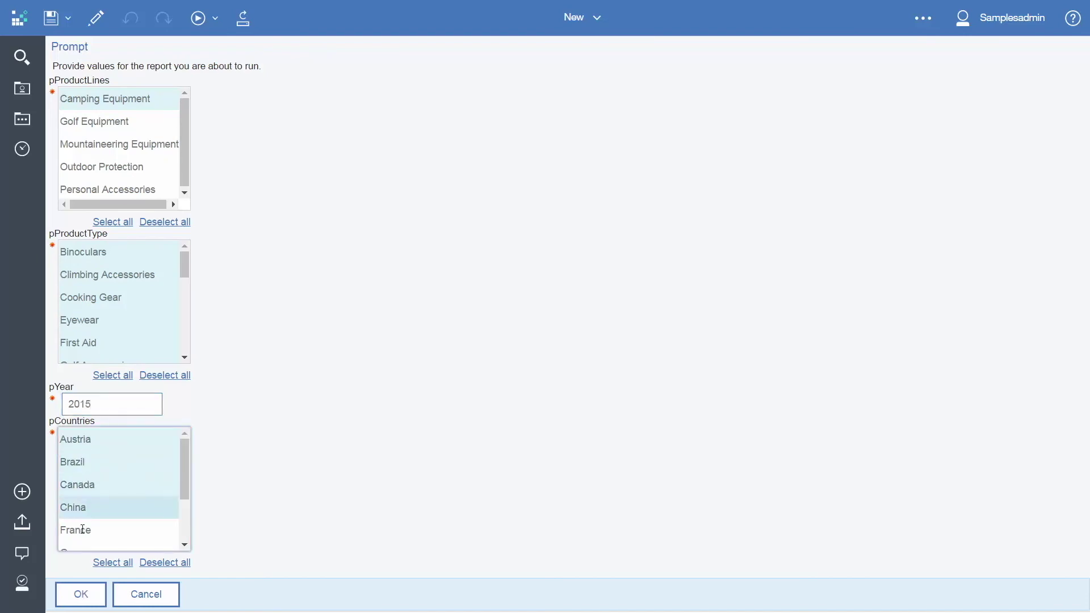
{"action": "left_click", "coordinate": [80, 594]}
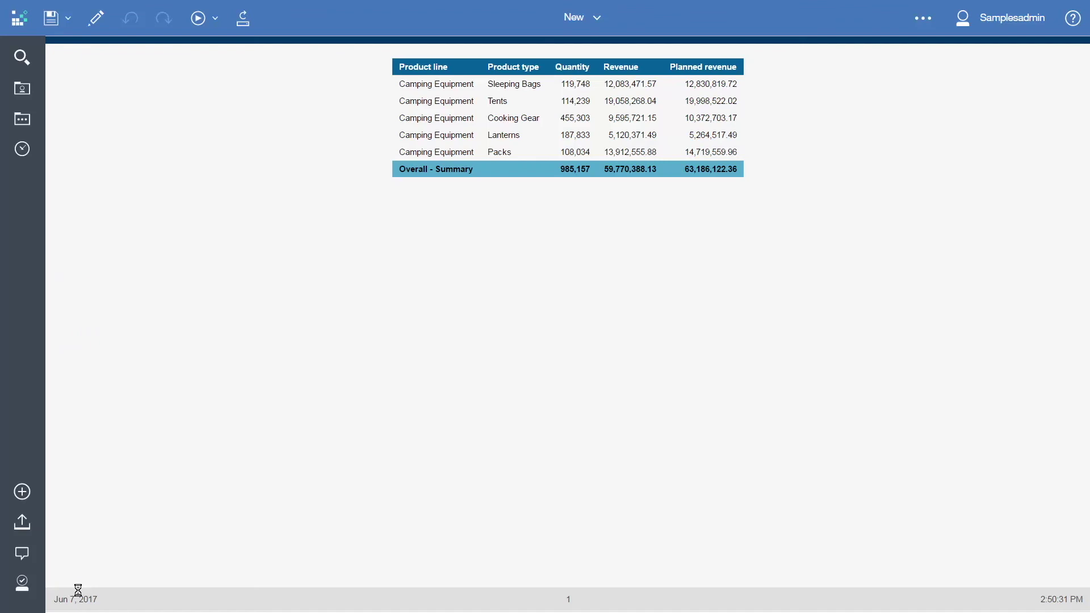